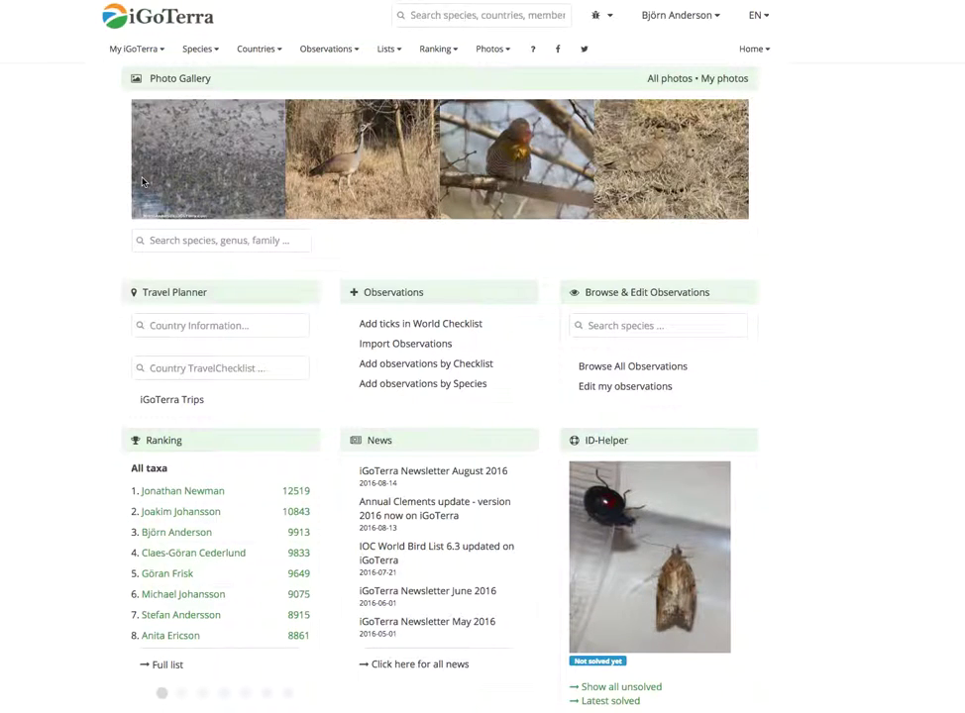
Open the Observations menu to see the observation entry options
left_click(329, 52)
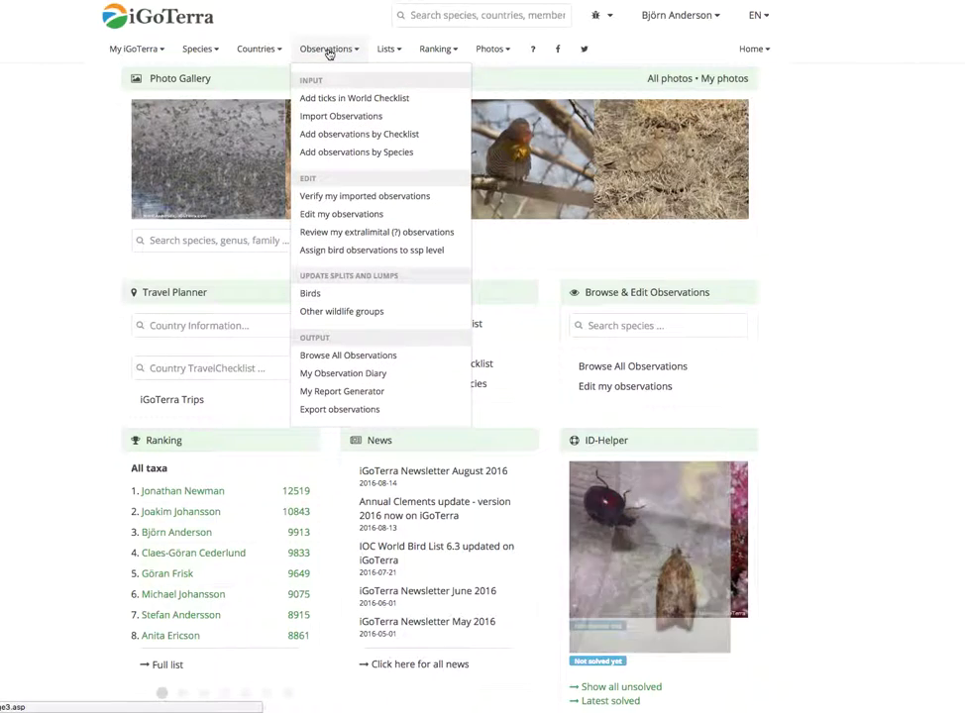
Open Add observations by Checklist and switch to its Fast-track view
left_click(381, 136)
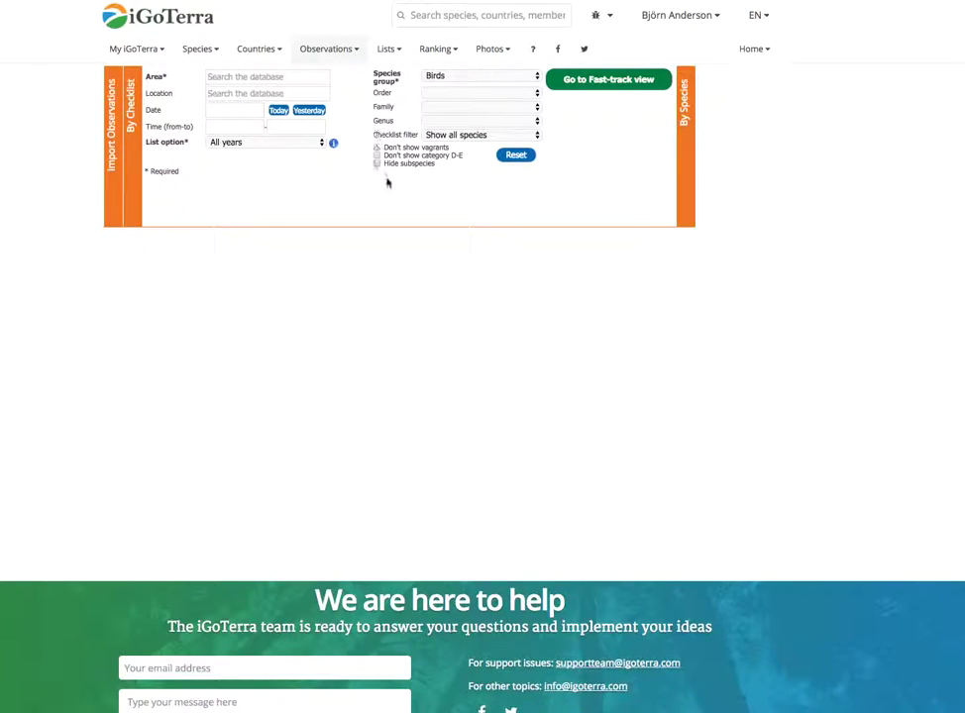
left_click(609, 84)
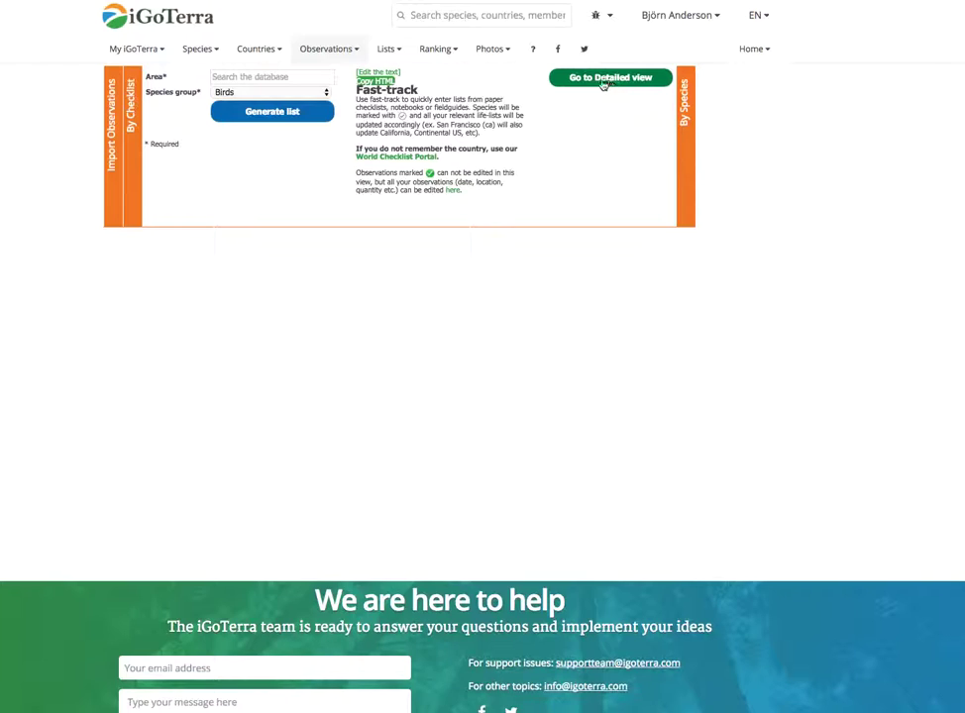
Set the checklist area to Maricopa (az) #4303
left_click(278, 77)
type("arz")
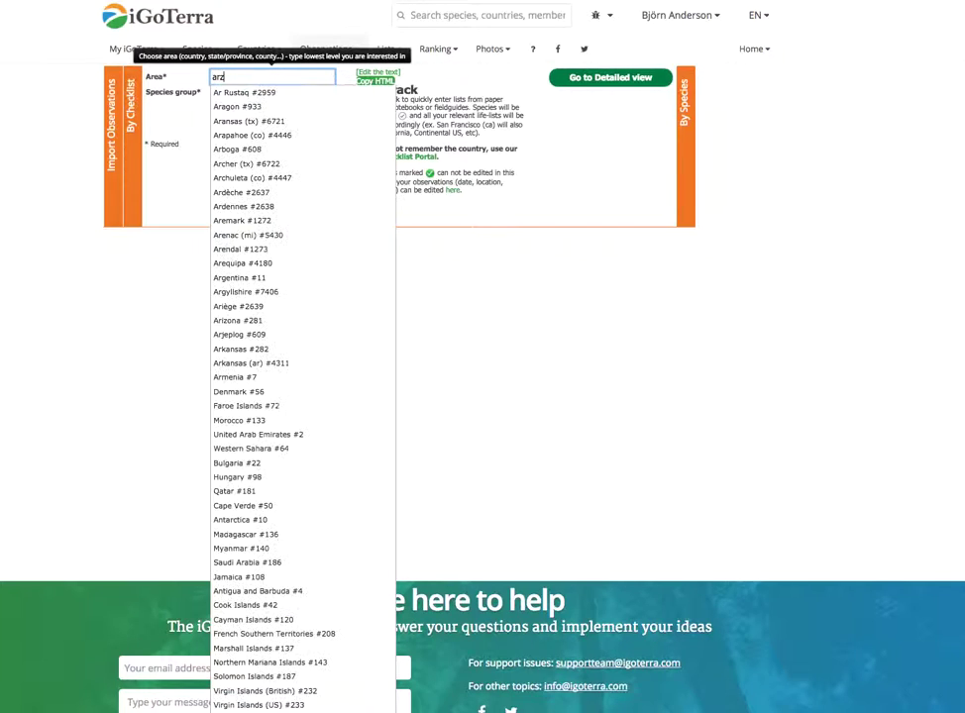
key("BackSpace")
key("BackSpace")
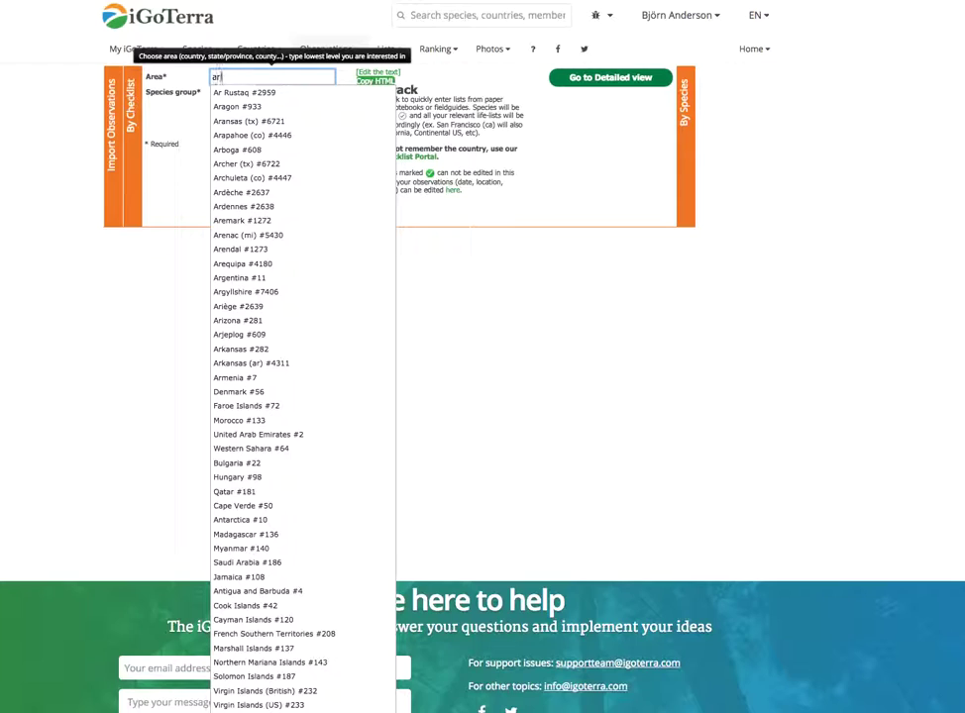
type("iz")
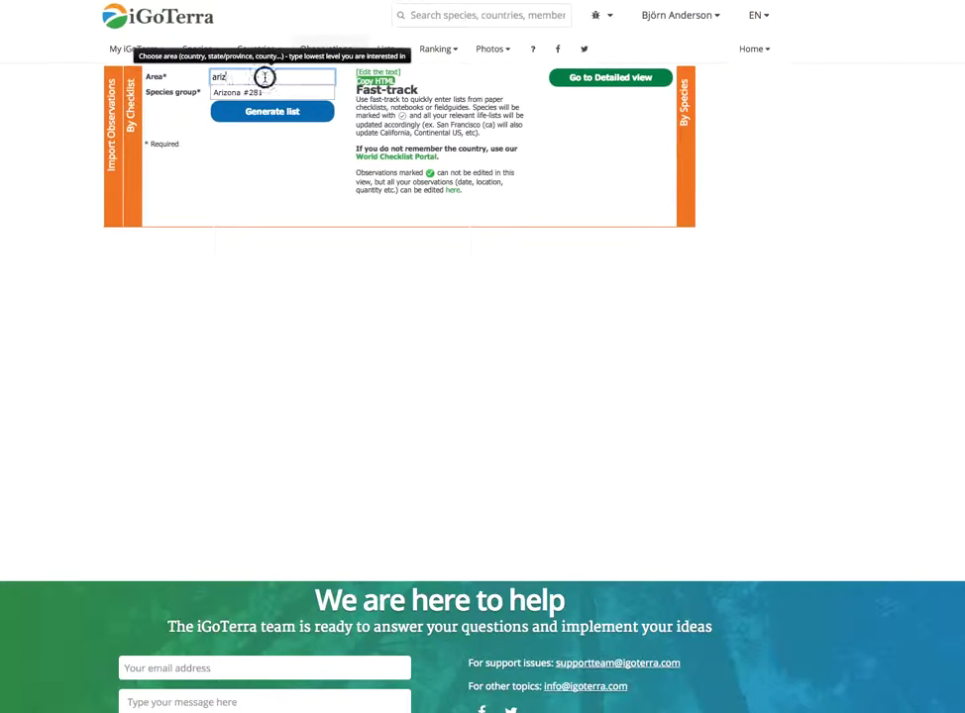
double_click(212, 78)
type("mi")
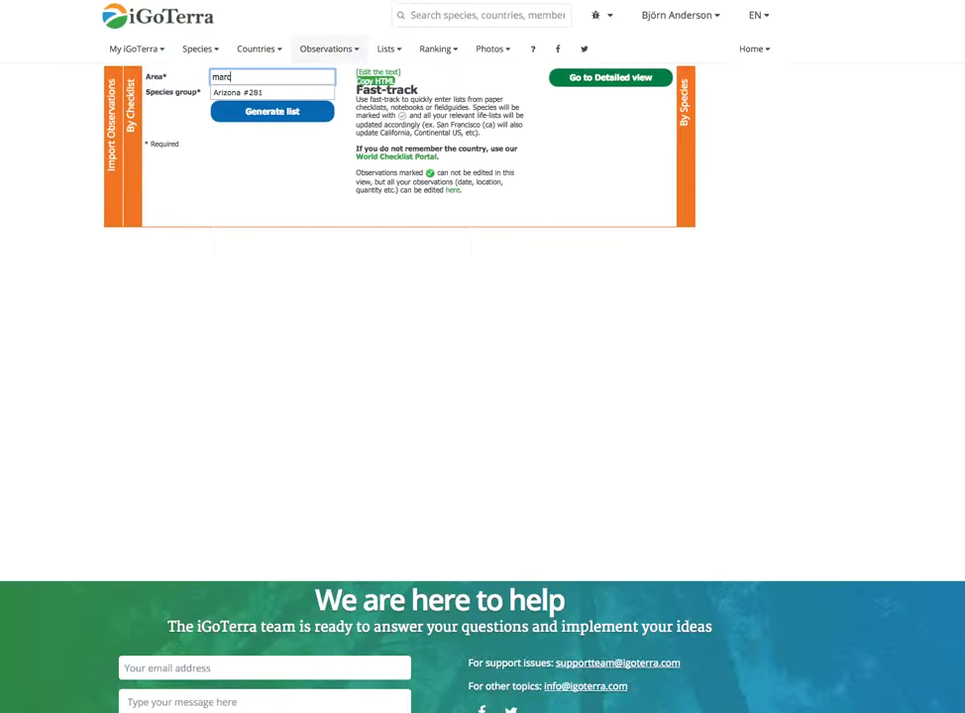
type("i")
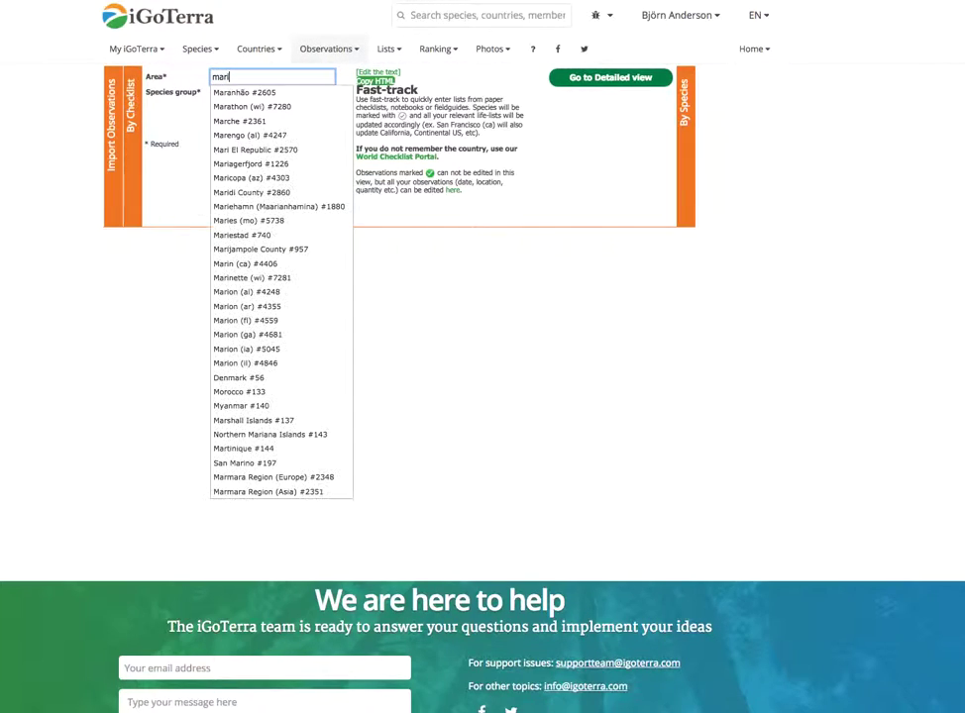
type("p")
key("Down")
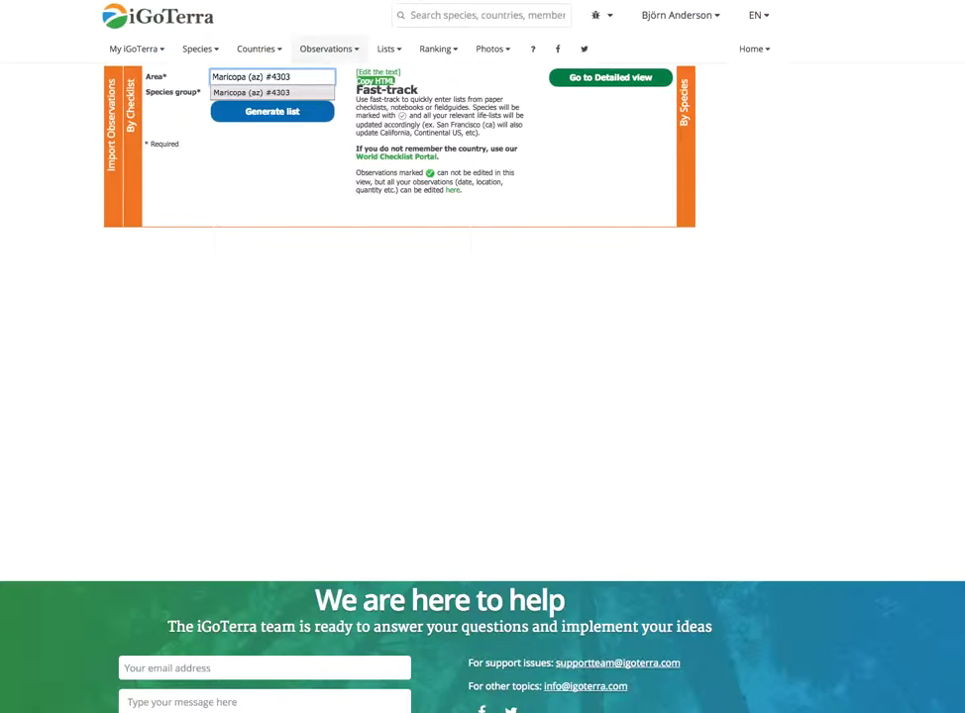
left_click(226, 94)
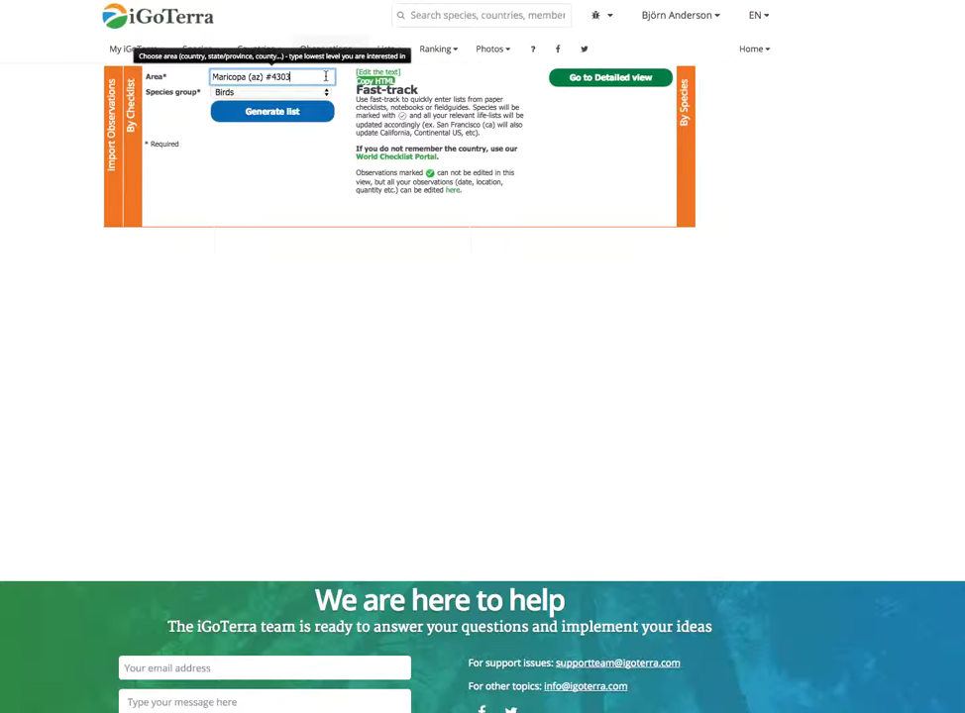
Keep Birds as the species group and generate the Maricopa checklist
left_click(327, 94)
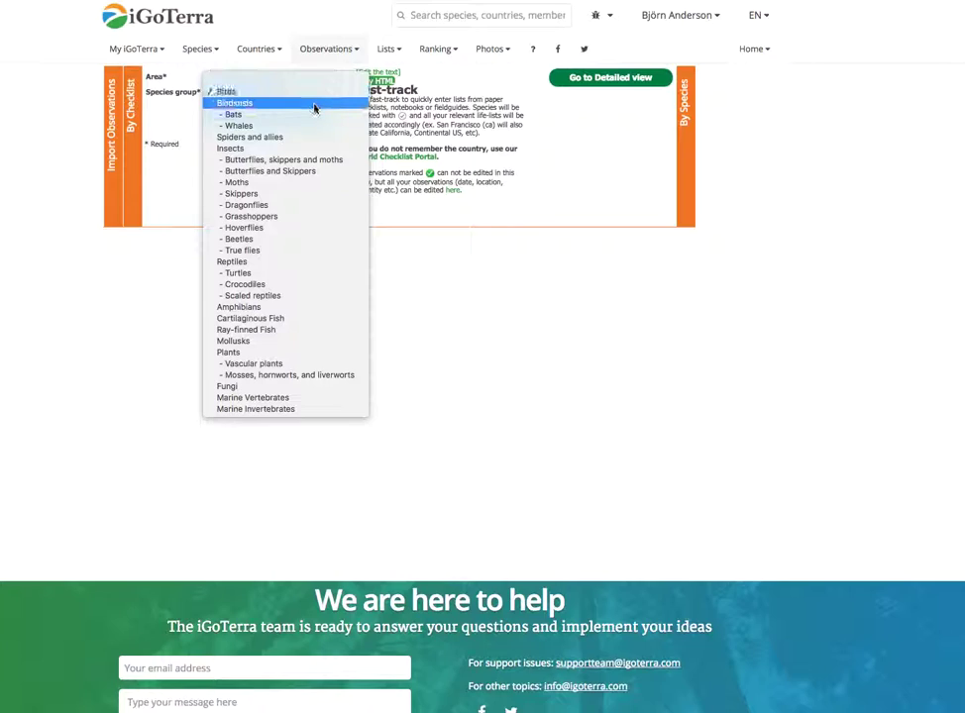
left_click(315, 94)
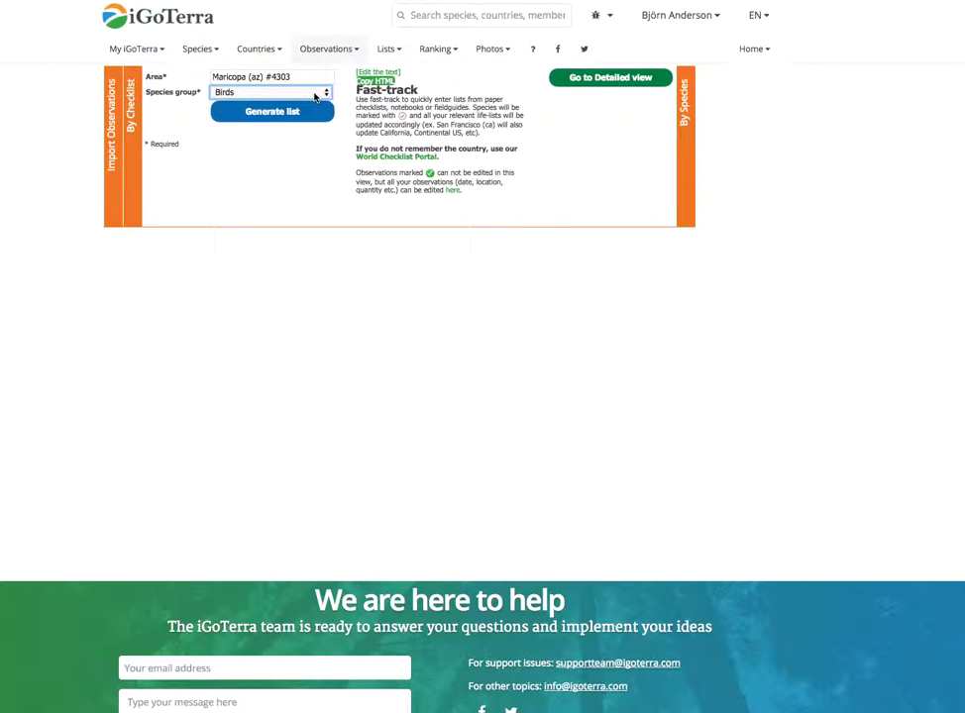
left_click(286, 109)
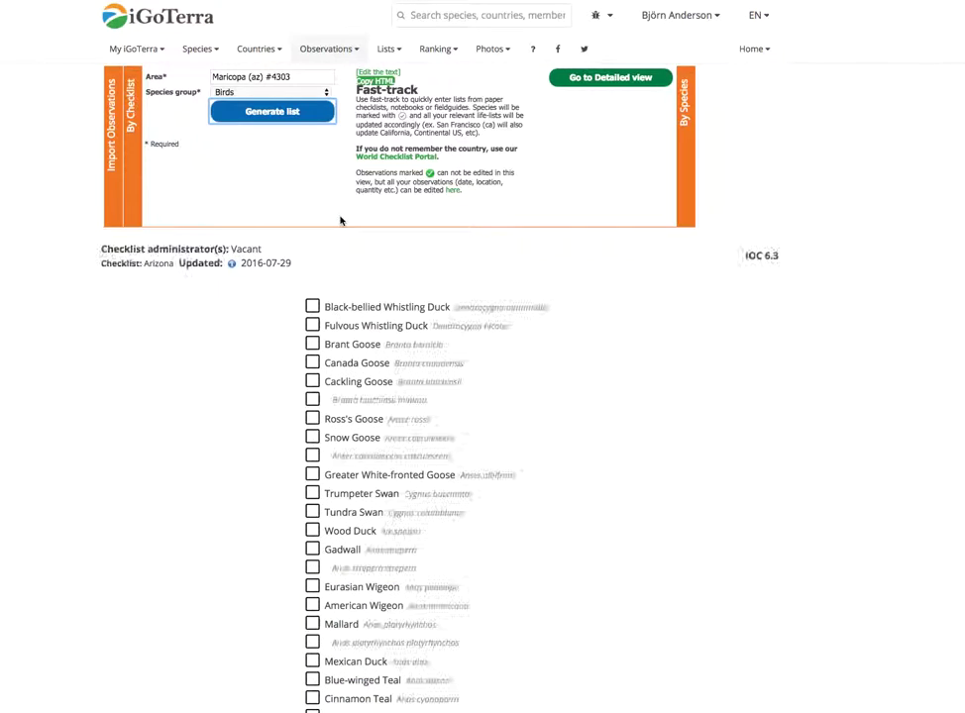
Tick Black-bellied Whistling Duck, the first species on the Maricopa bird checklist
scroll(287, 169, "down", 9)
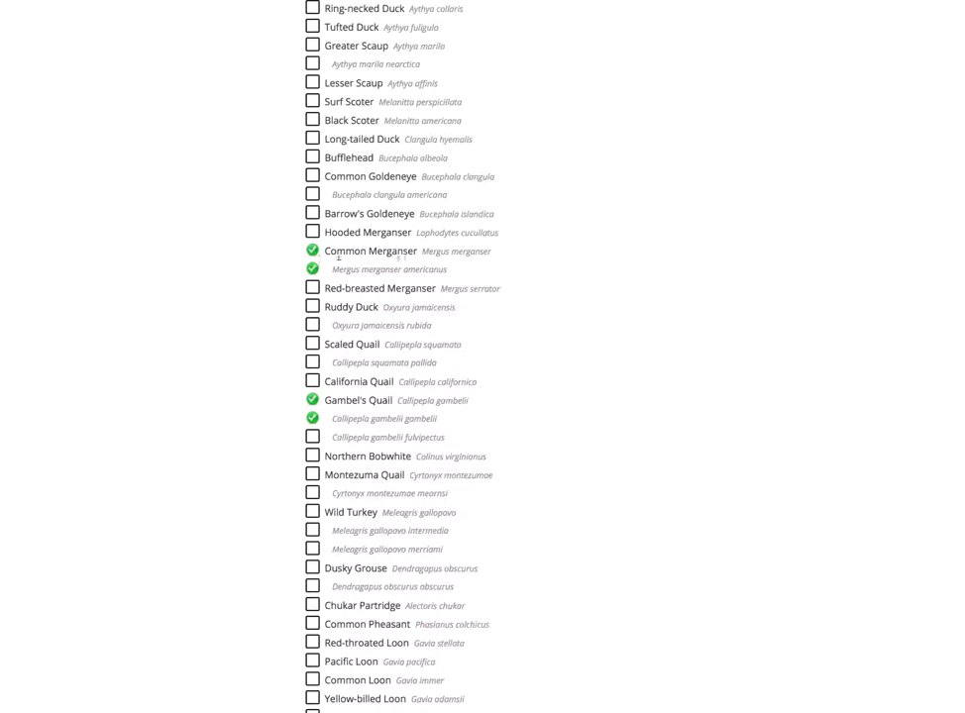
scroll(257, 255, "up", 9)
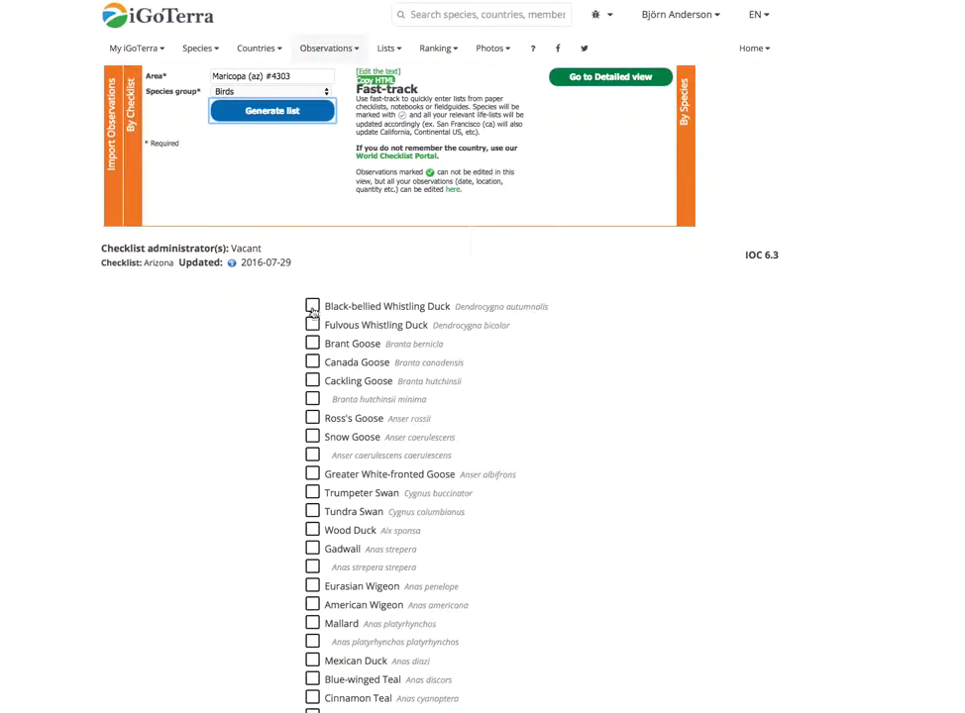
left_click(312, 306)
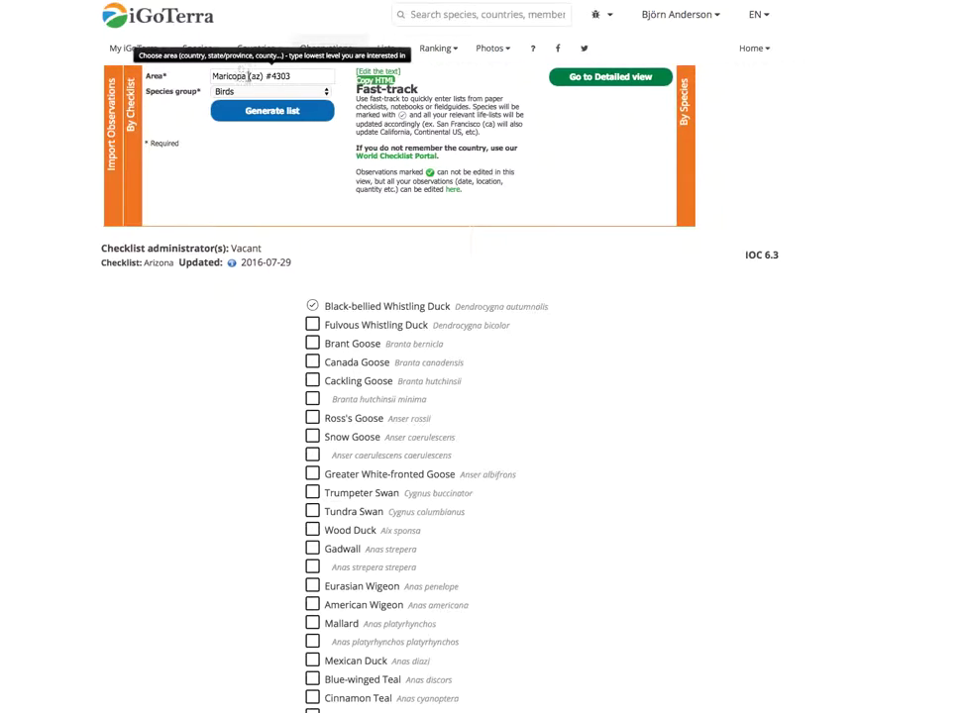
In Detailed view, set area Maricopa (az) and location Desert Botanical Garden, Phoenix
left_click(614, 77)
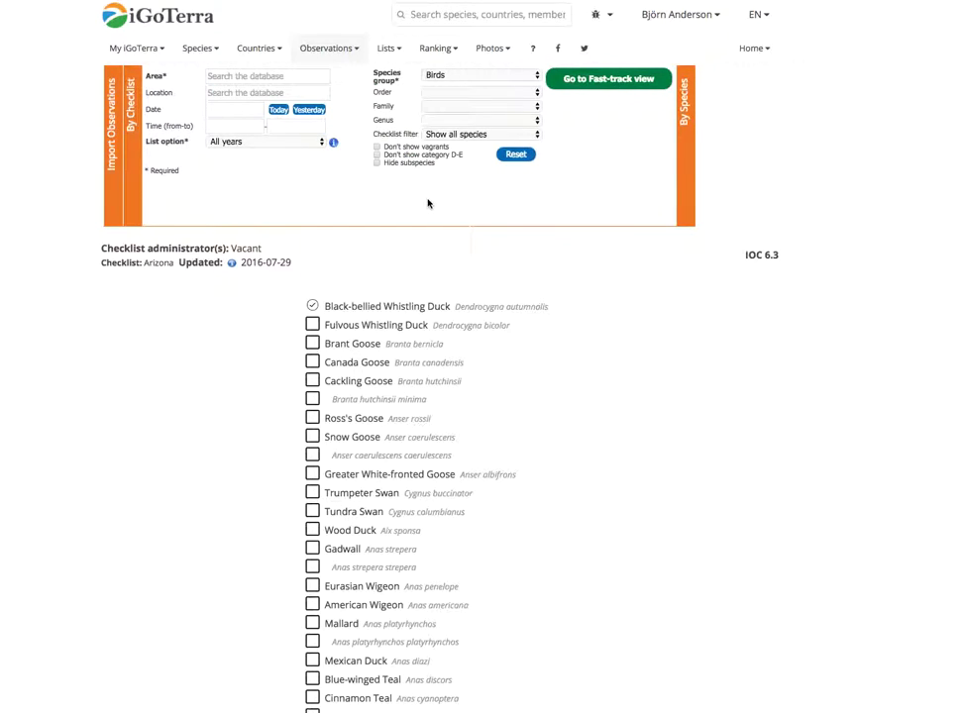
left_click(245, 77)
type("mar")
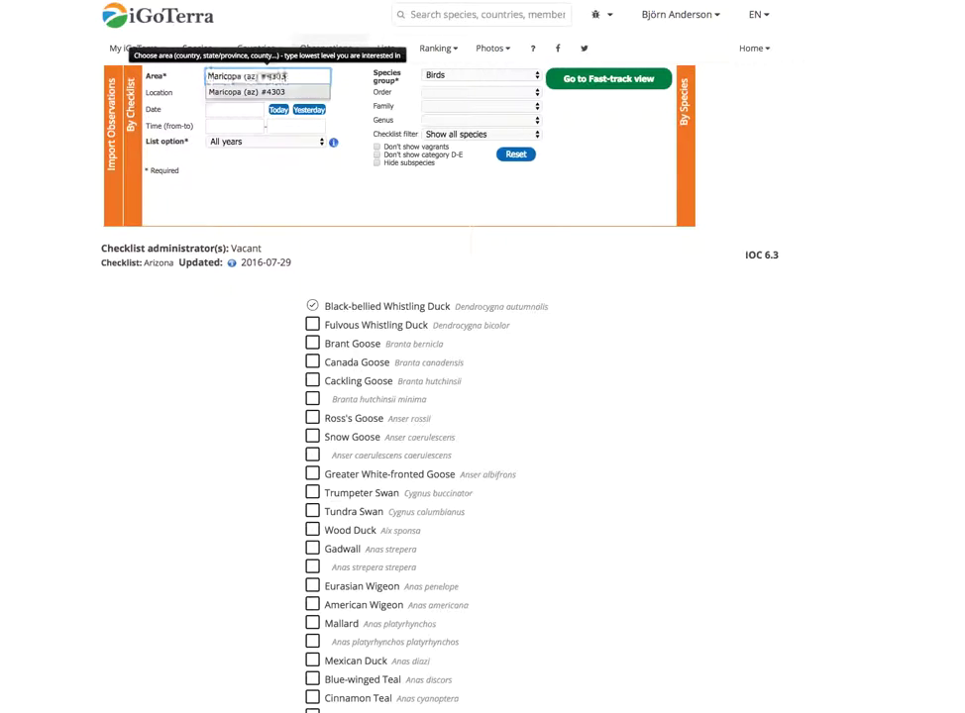
left_click(210, 92)
type("dese")
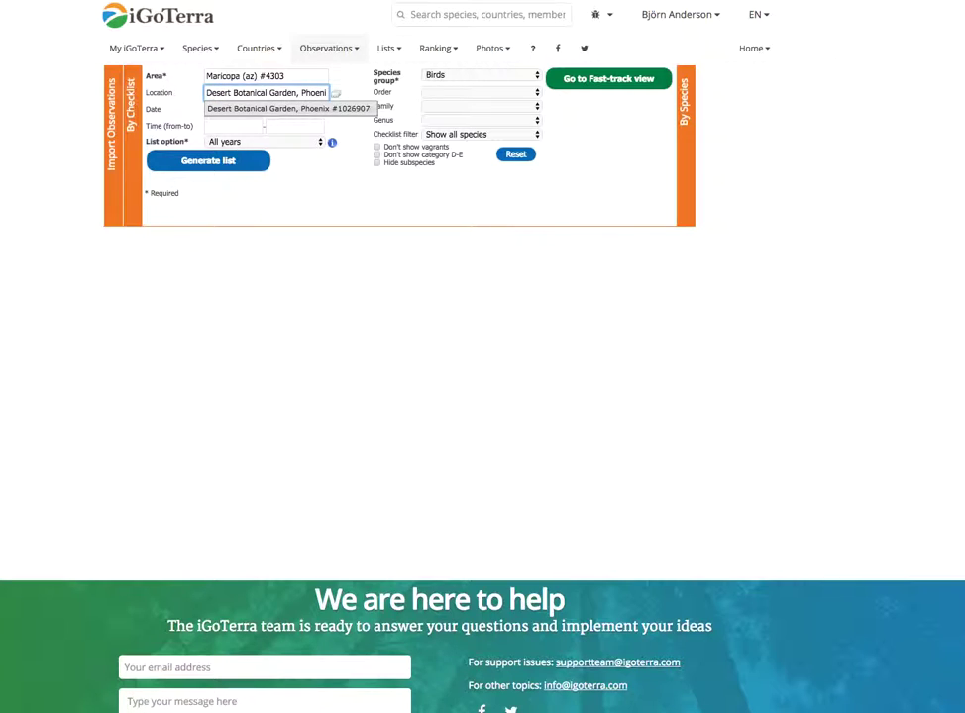
left_click(350, 107)
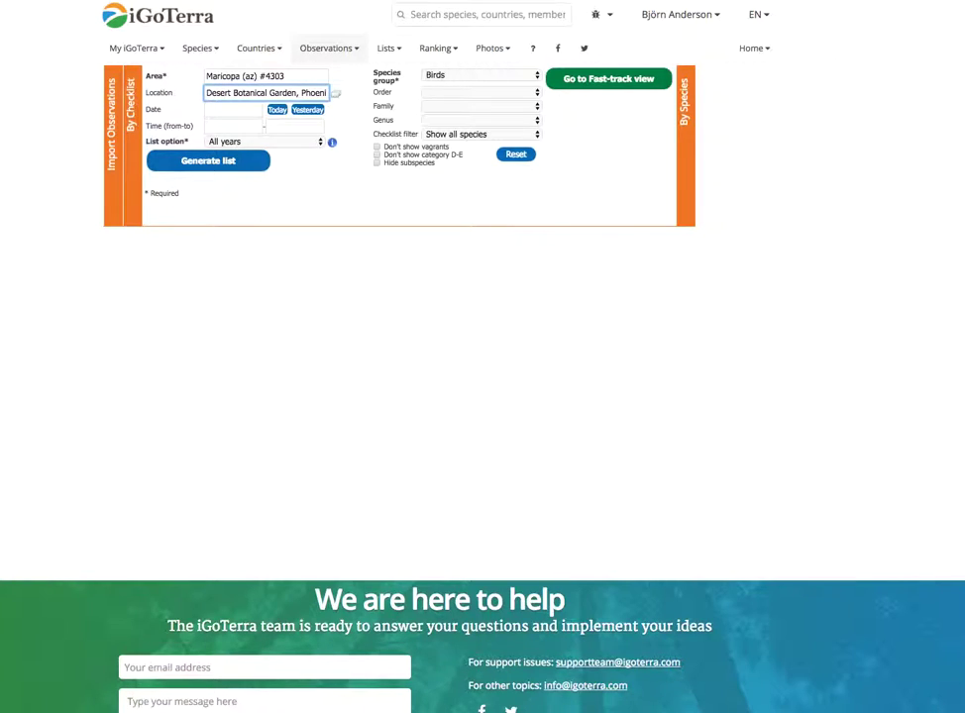
left_click(336, 94)
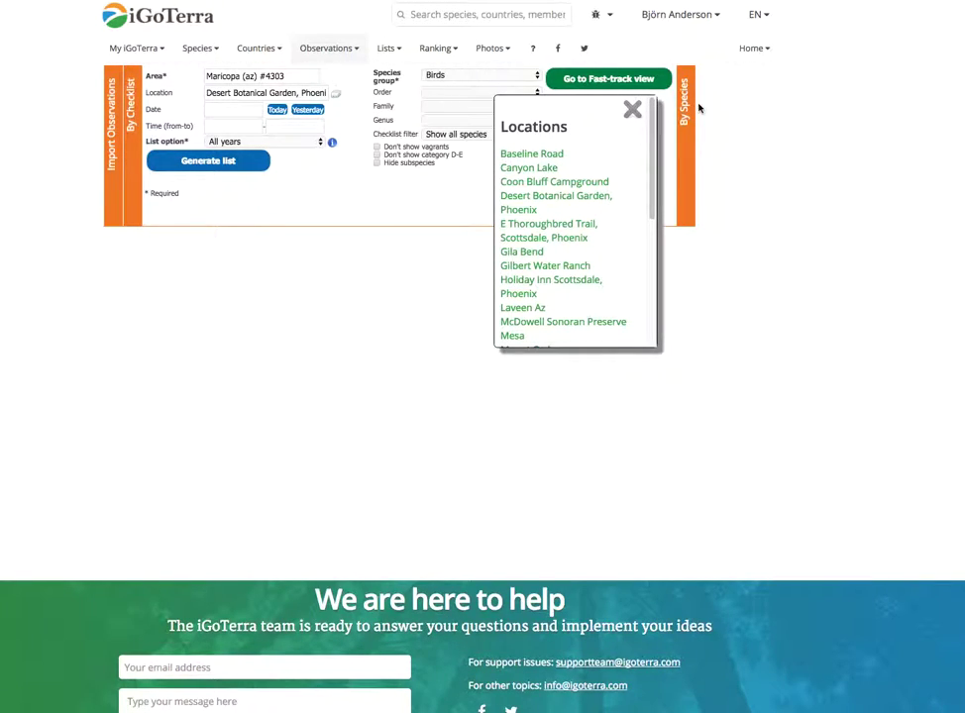
Set the observation date to today (2016-09-21) and the time to 5–7
left_click(631, 110)
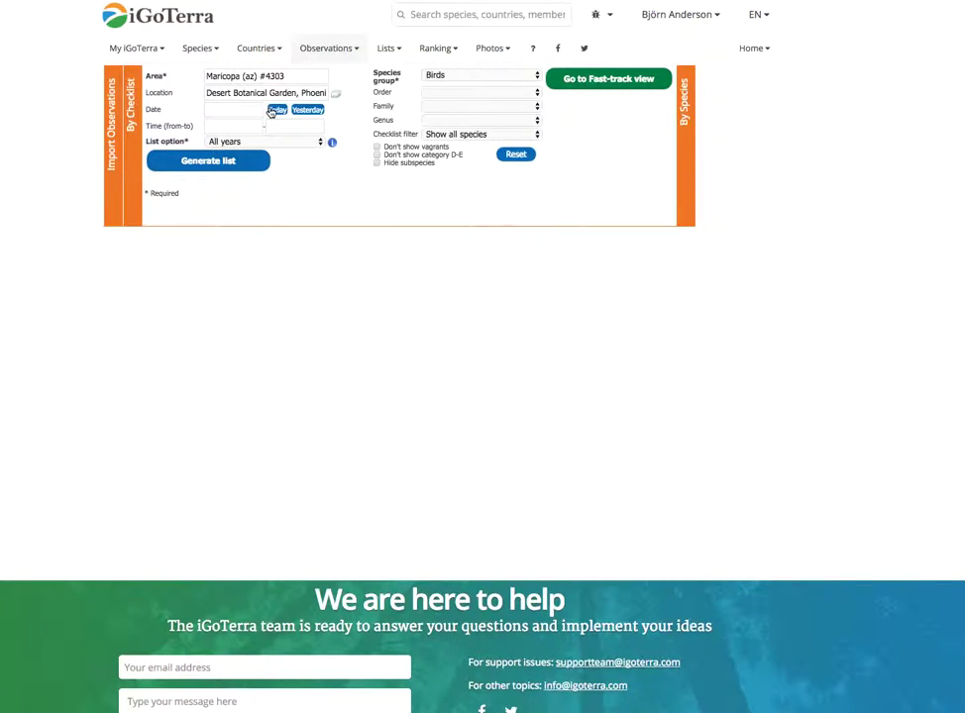
left_click(276, 110)
left_click(252, 124)
type("5")
left_click(289, 126)
type("7")
left_click(288, 144)
Keep All years and hide vagrants and category D-E species
left_click(319, 144)
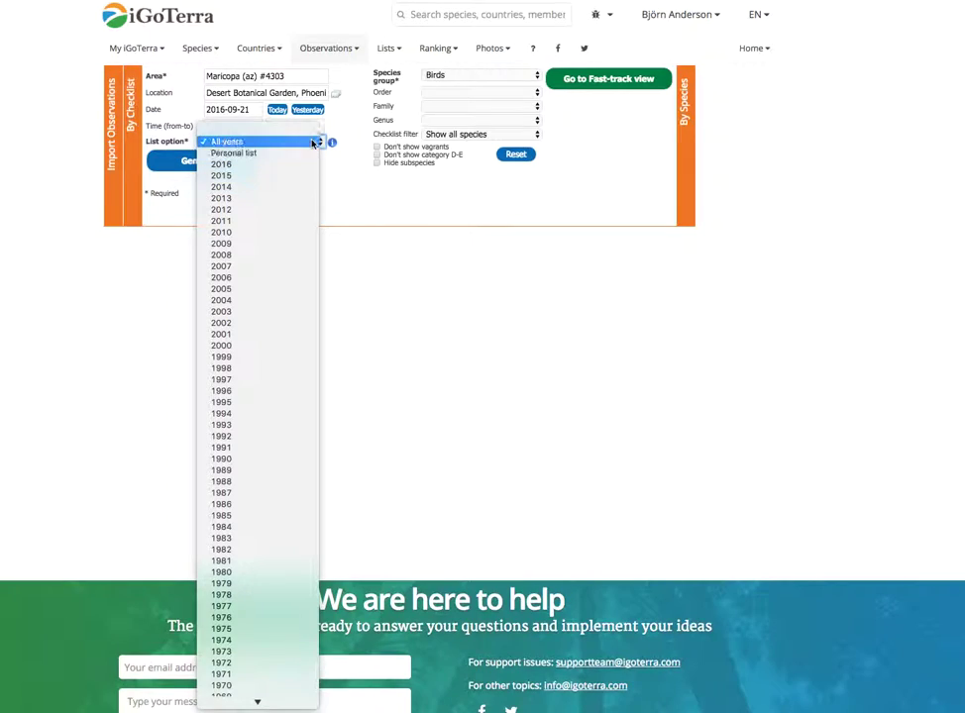
left_click(315, 143)
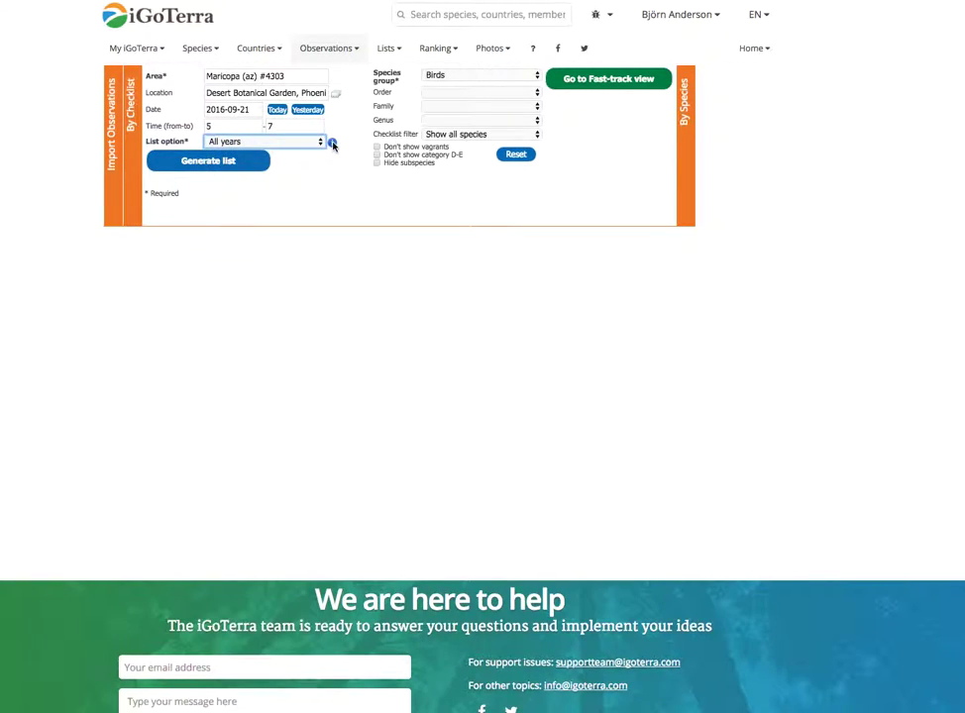
mouse_move(333, 145)
left_click(378, 148)
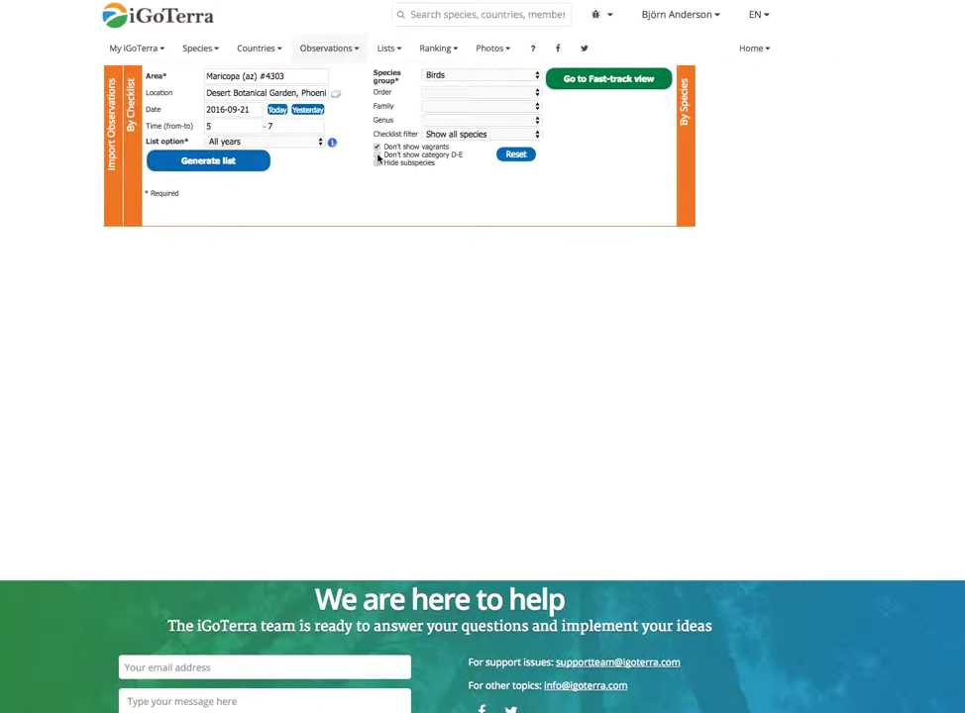
left_click(377, 156)
Generate the detailed checklist and bring the Anatidae rows into view
left_click(224, 161)
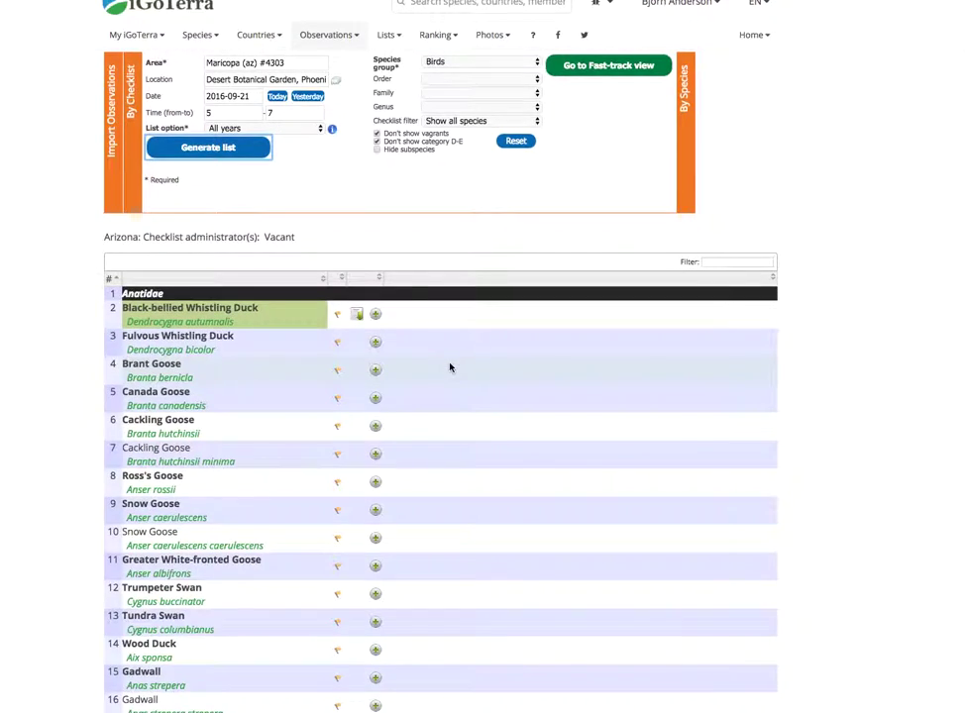
scroll(274, 314, "down", 1)
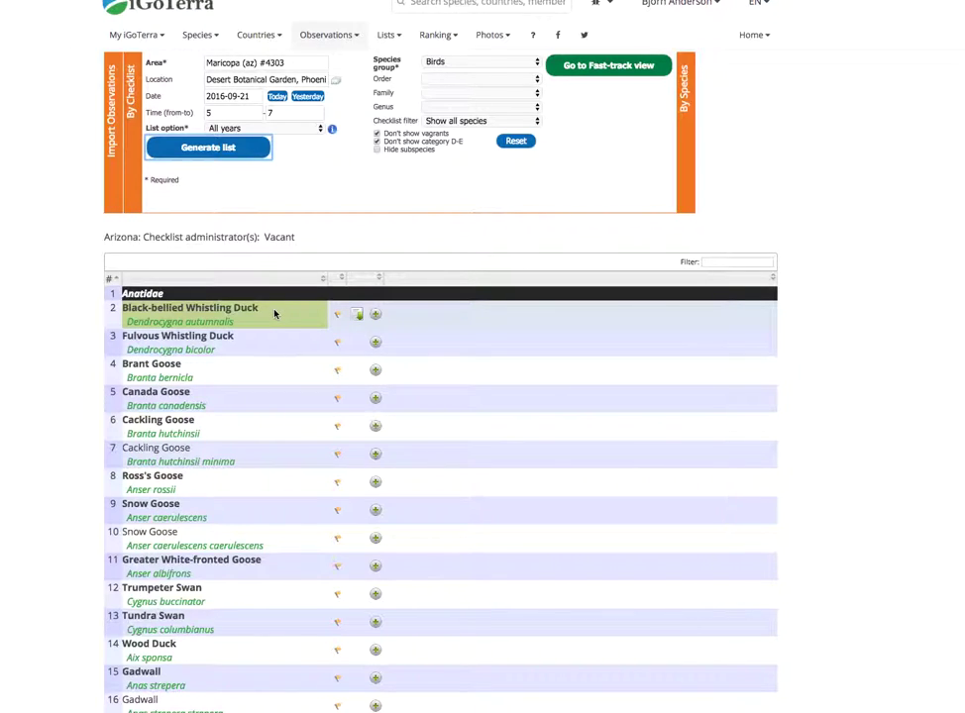
Delete the earlier Black-bellied Whistling Duck observation and close the Observations window
left_click(359, 315)
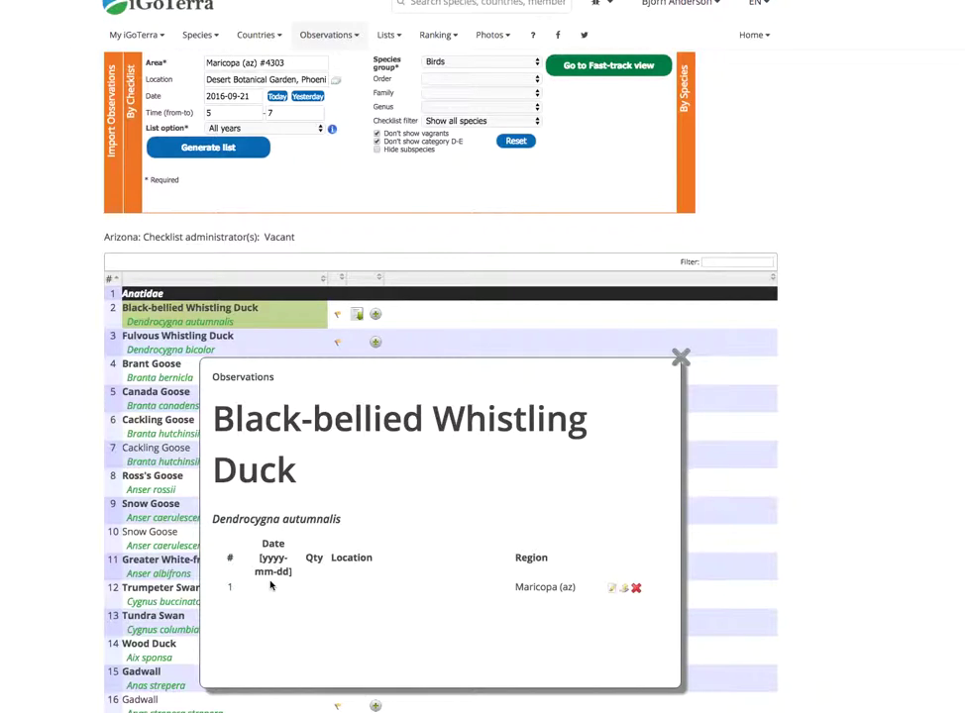
left_click(636, 590)
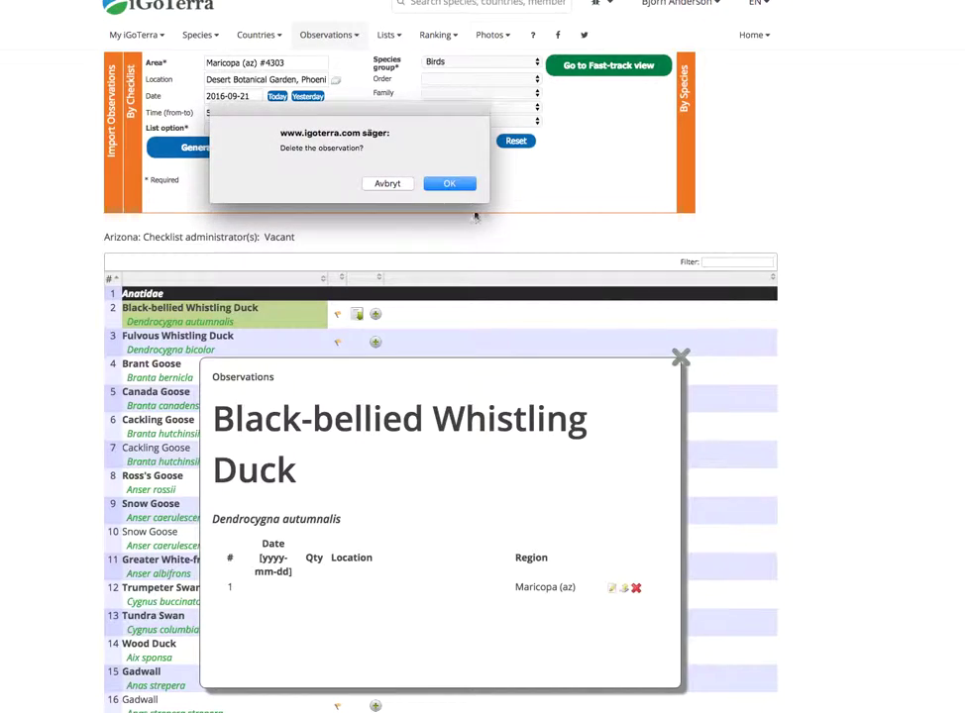
left_click(451, 186)
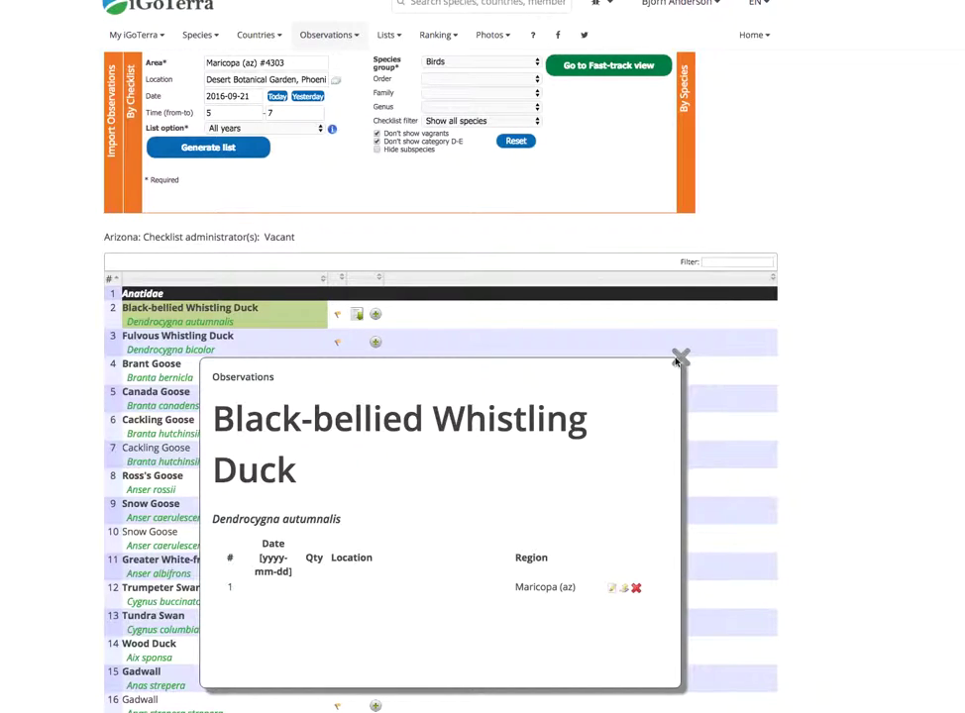
left_click(680, 358)
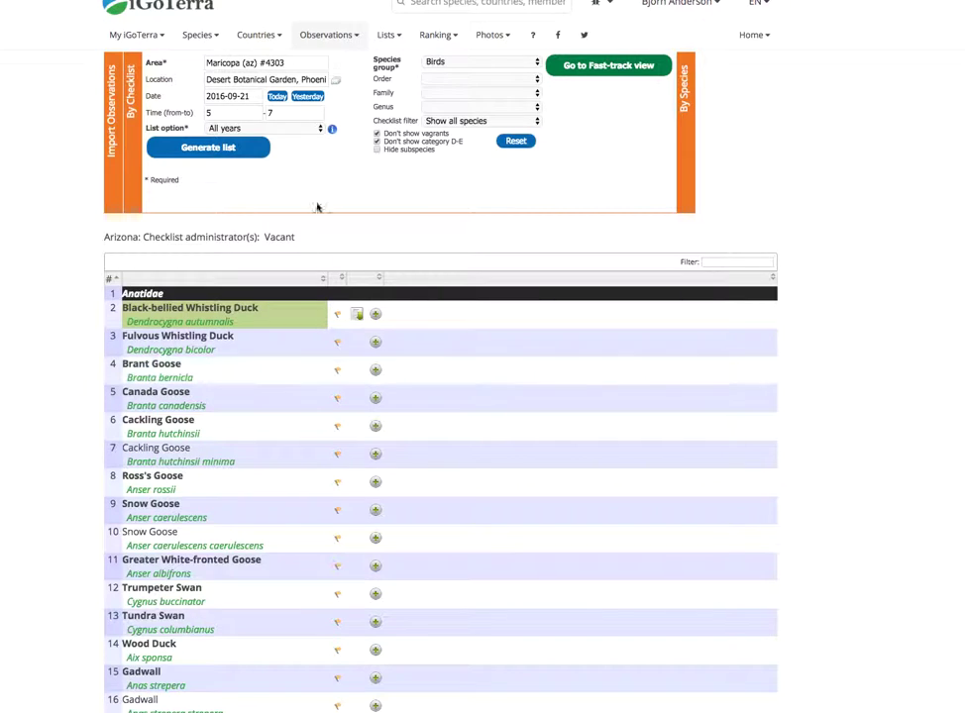
Start a Fulvous Whistling Duck observation with quantity 4
left_click(377, 342)
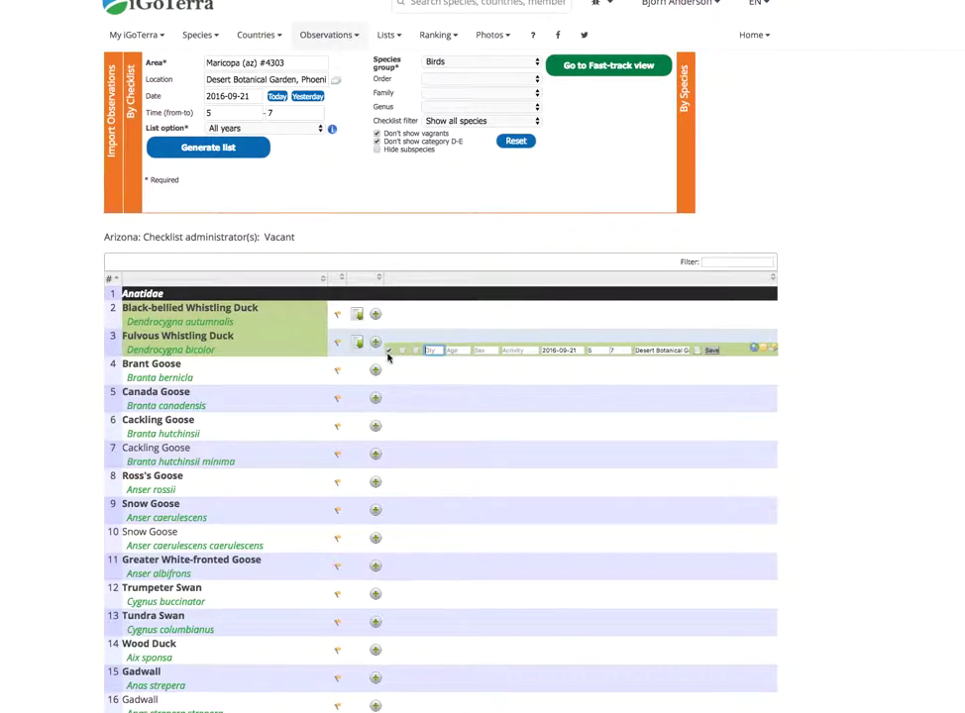
type("2")
key("BackSpace")
type("4")
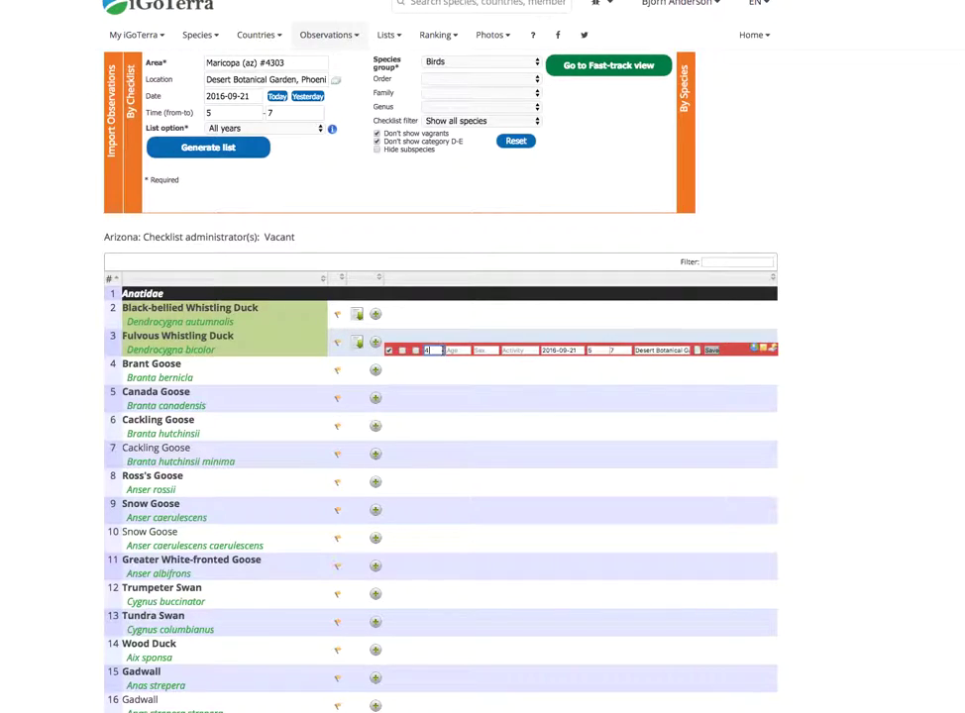
Set age Adult, sex male, activity Migrating east, and save the observation
left_click(451, 351)
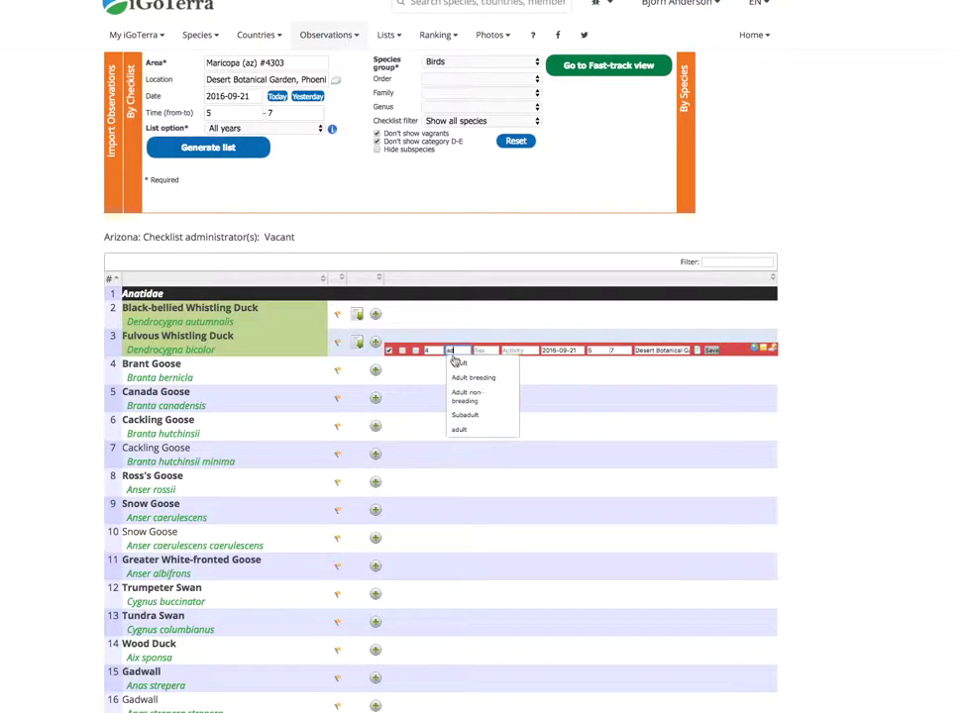
left_click(459, 364)
left_click(476, 350)
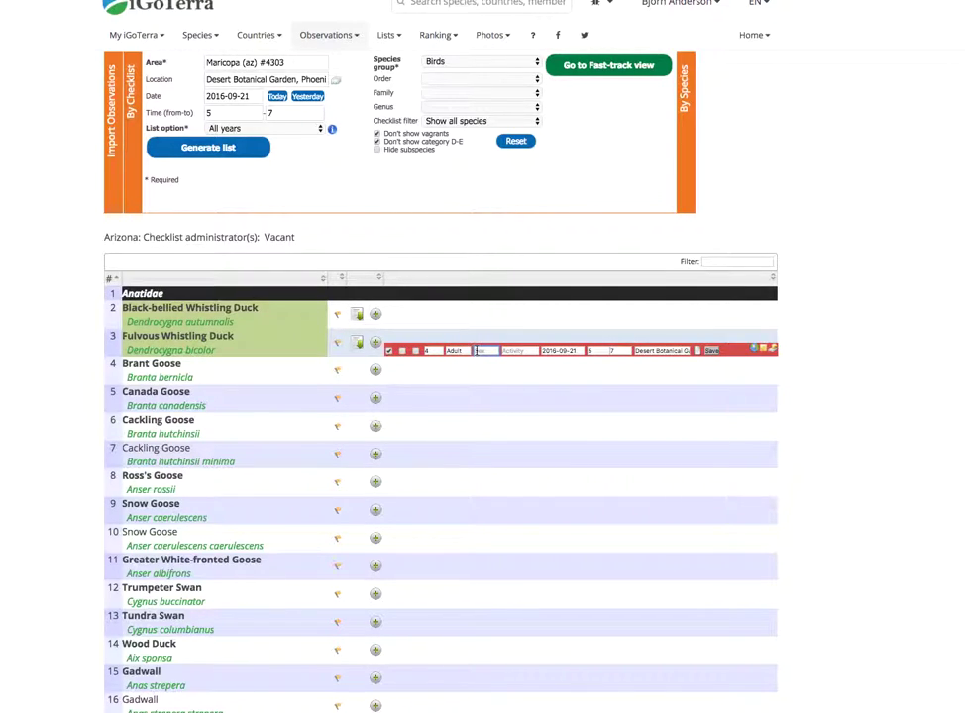
left_click(487, 363)
left_click(507, 350)
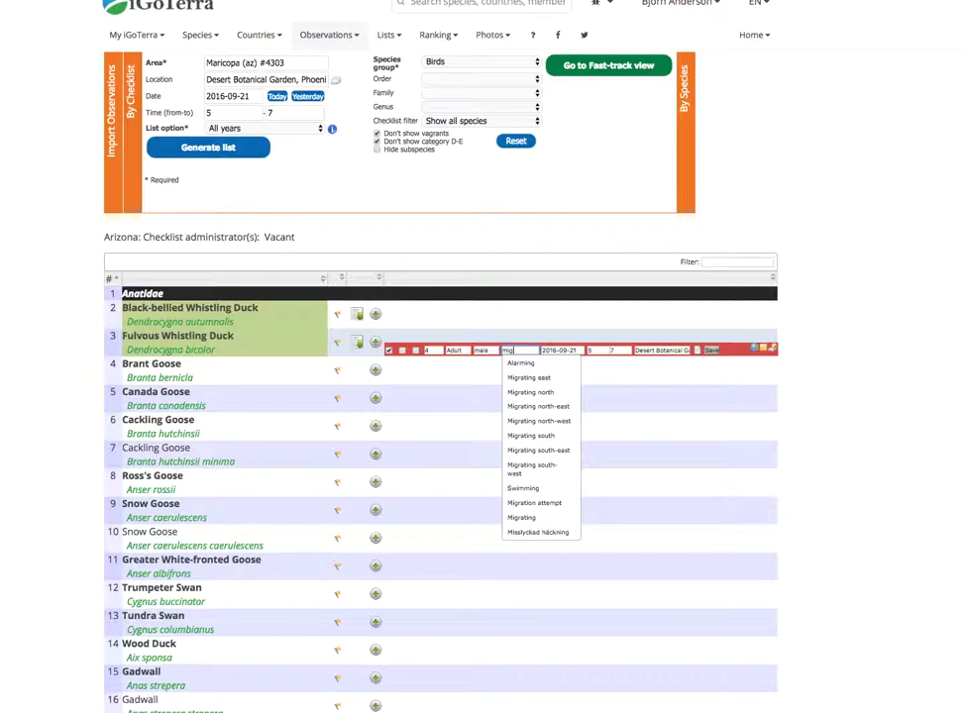
type("mig")
left_click(522, 364)
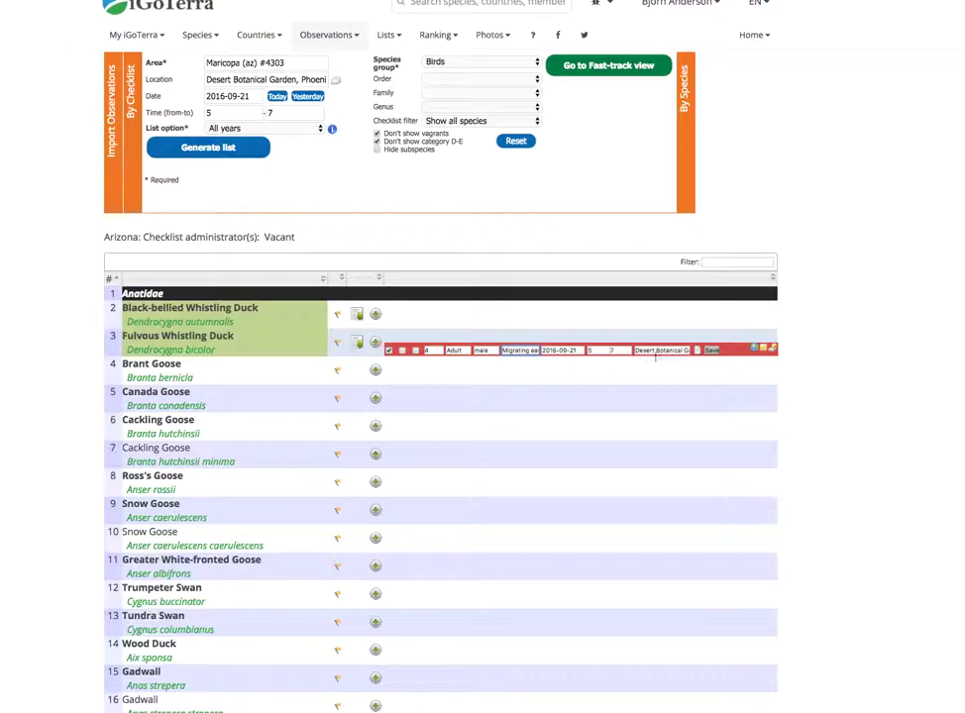
left_click(713, 352)
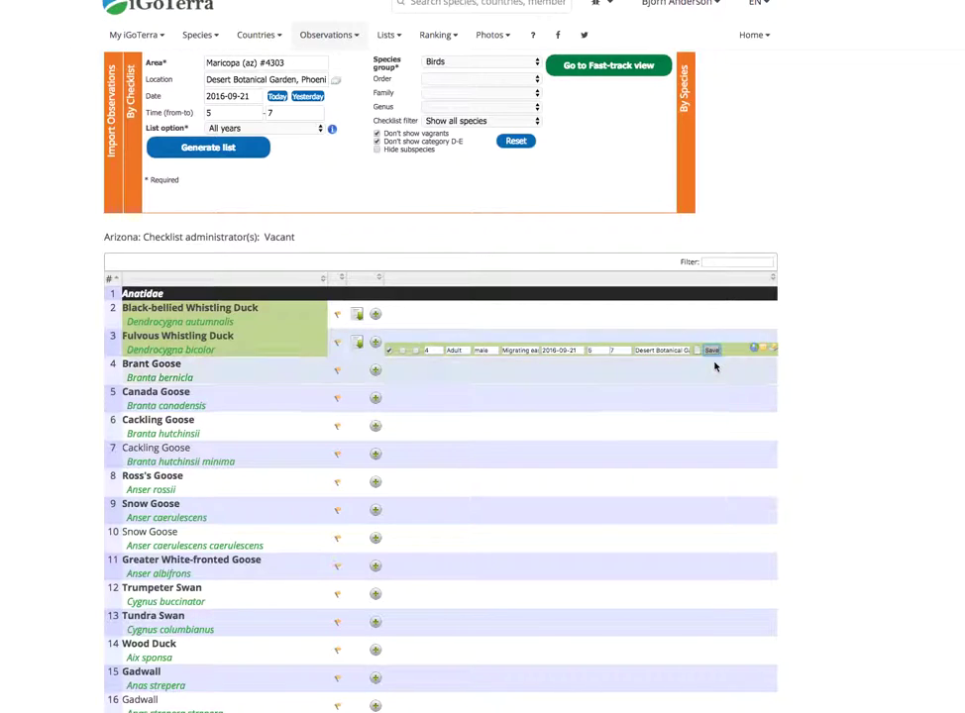
left_click(772, 351)
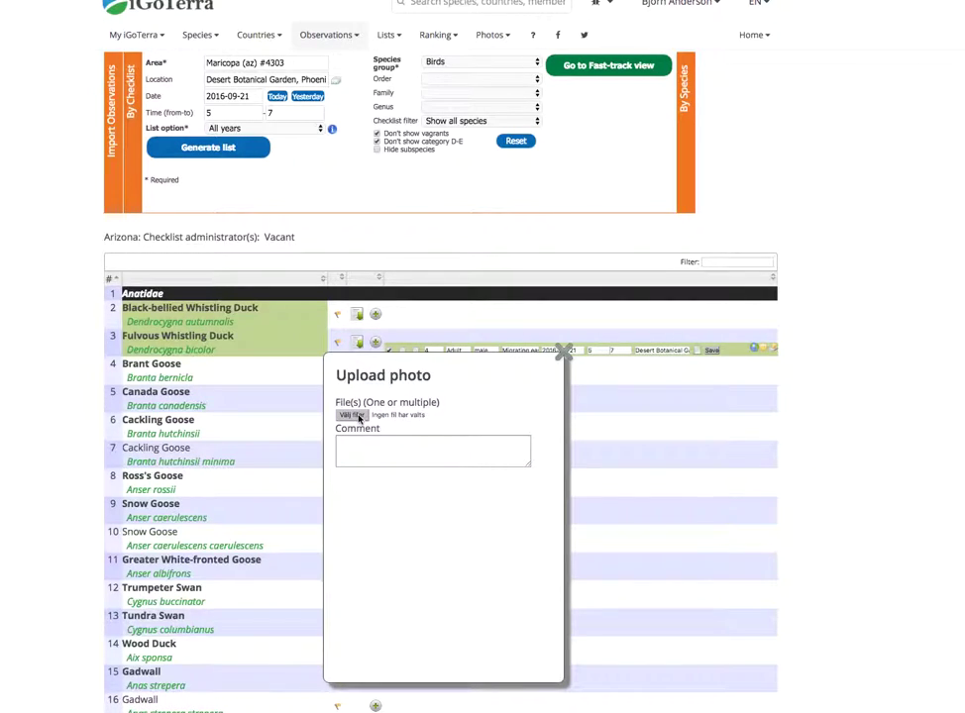
left_click(354, 415)
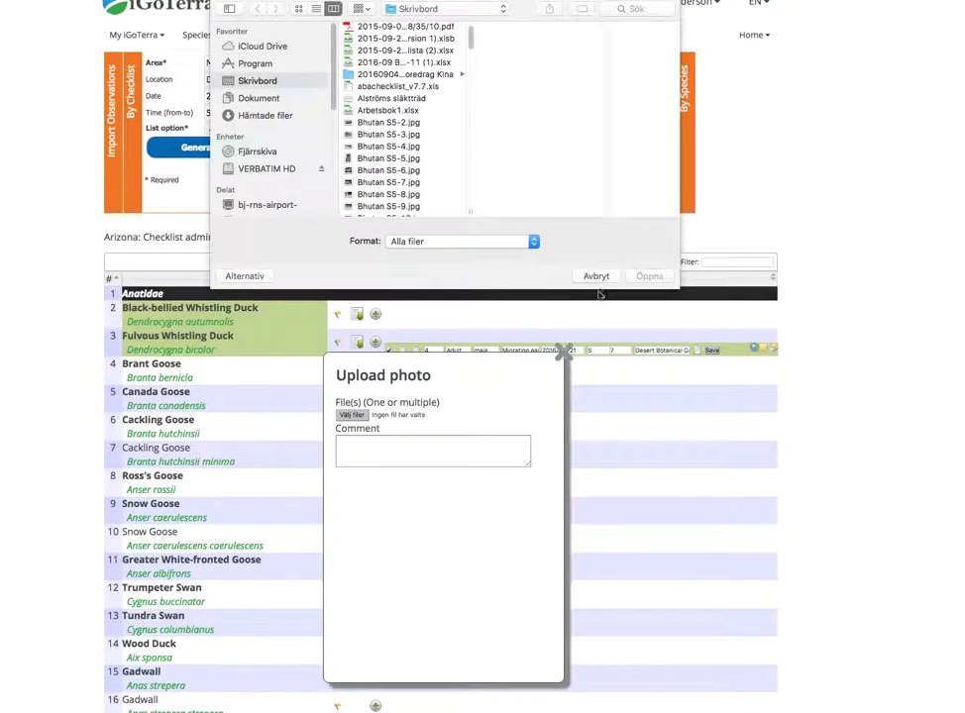
left_click(596, 277)
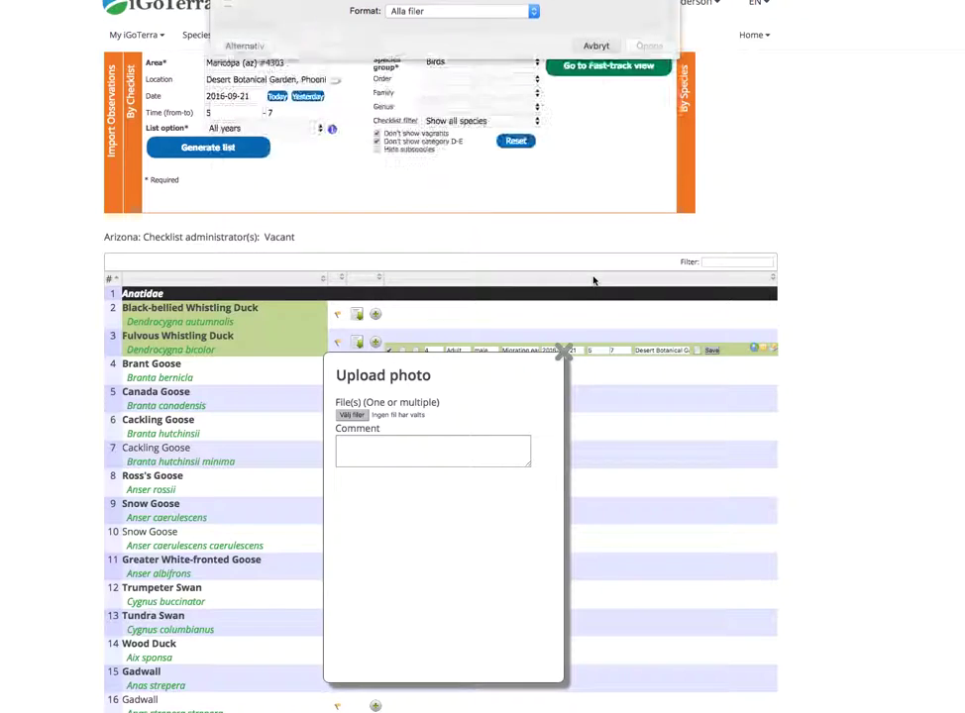
left_click(551, 361)
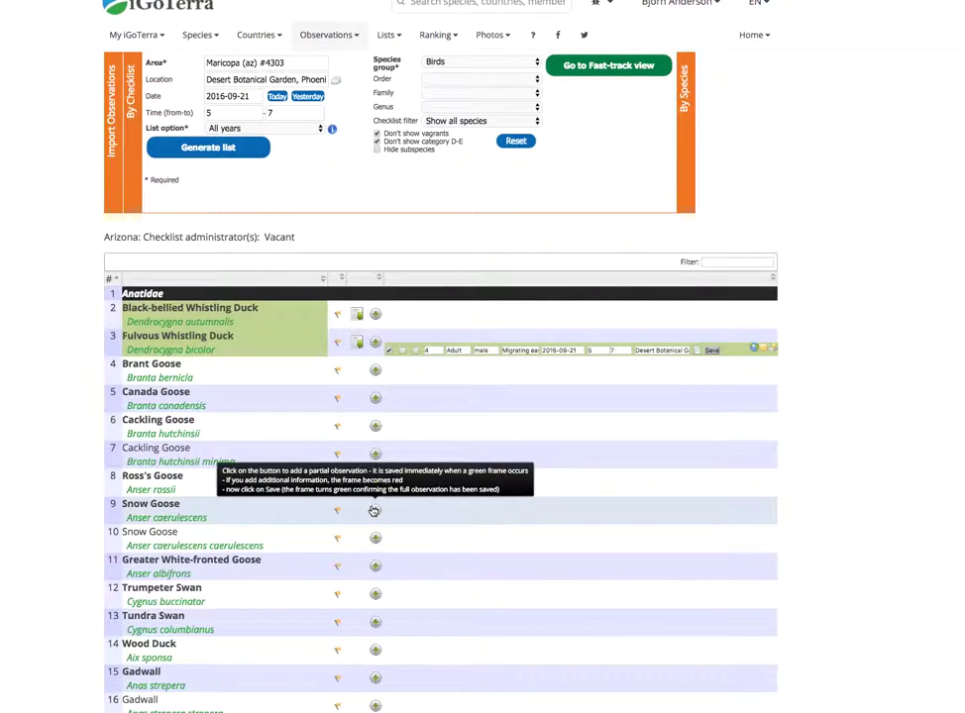
Discard the extra empty Fulvous Whistling Duck row and close the saved observation row
left_click(375, 344)
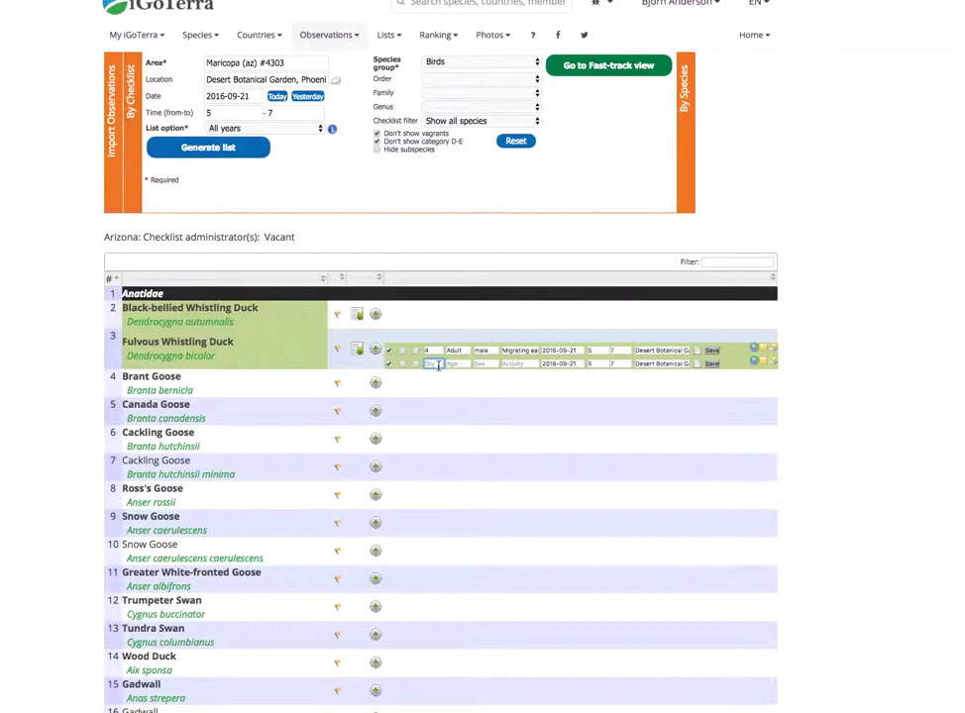
left_click(389, 363)
left_click(390, 351)
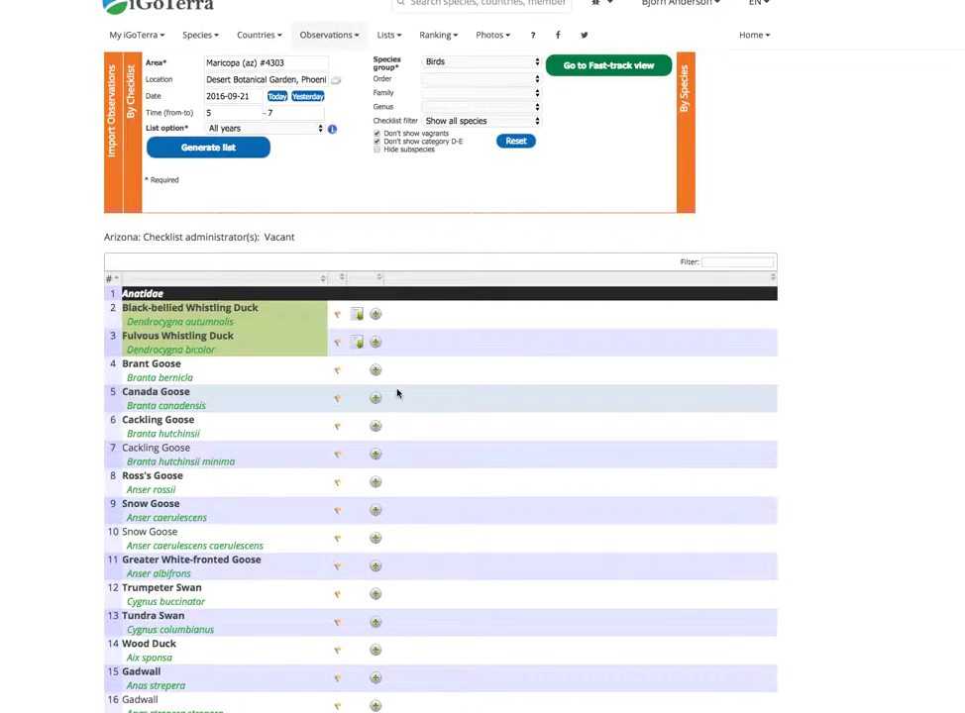
mouse_move(336, 347)
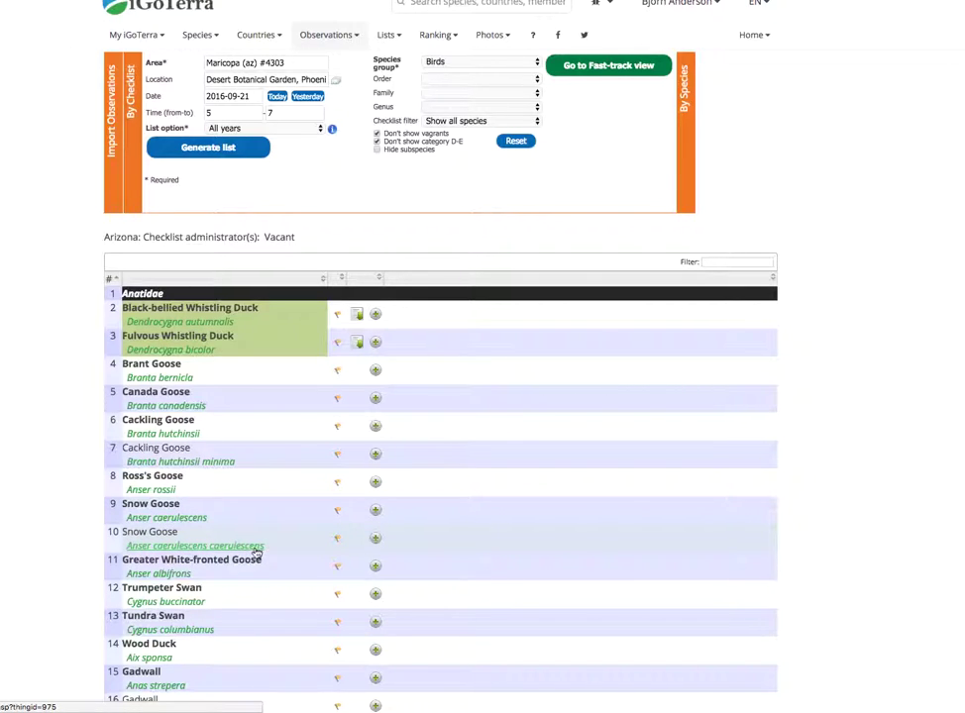
left_click(376, 540)
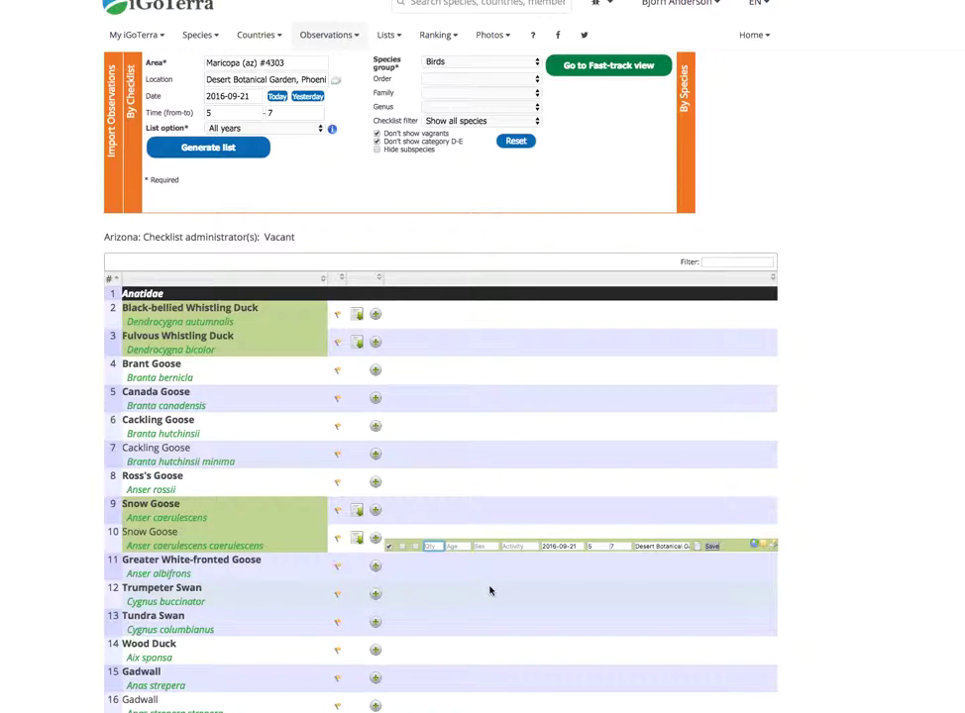
type("4")
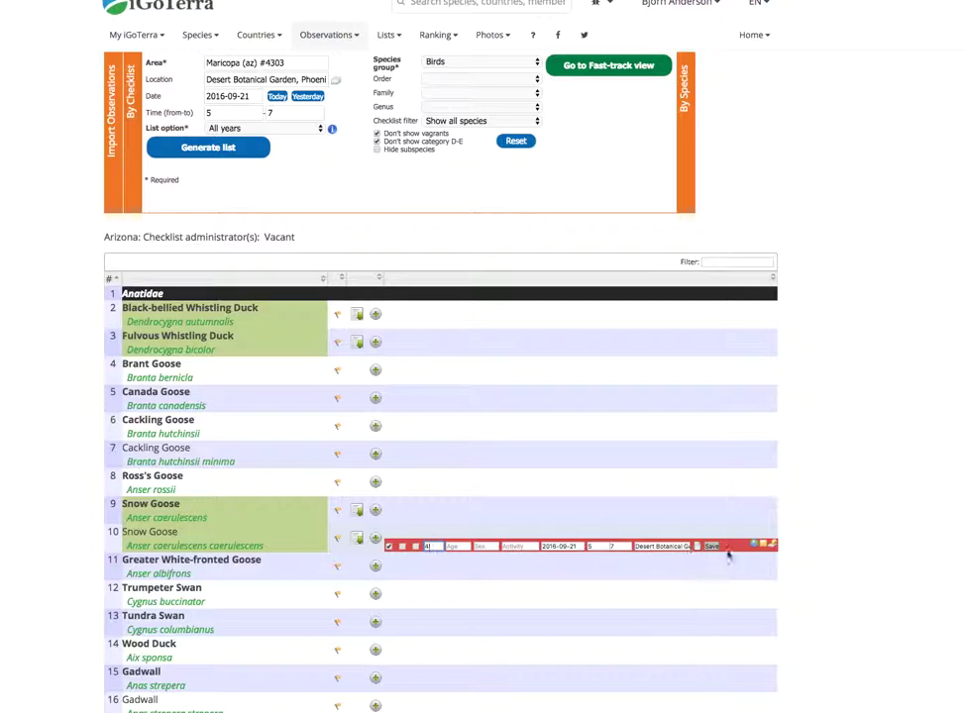
left_click(389, 547)
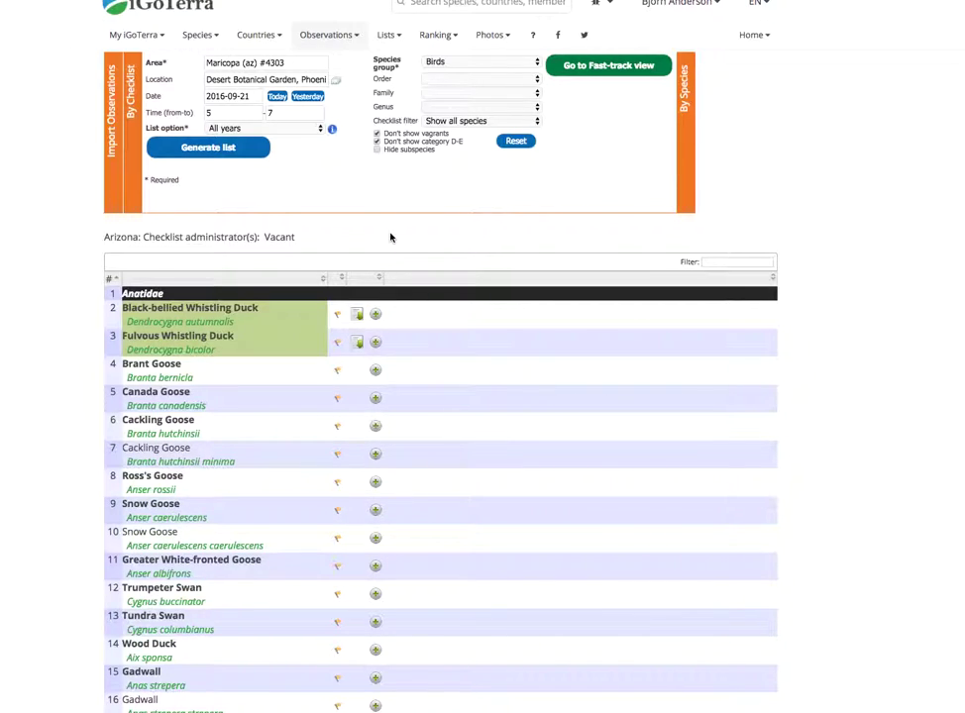
left_click(340, 37)
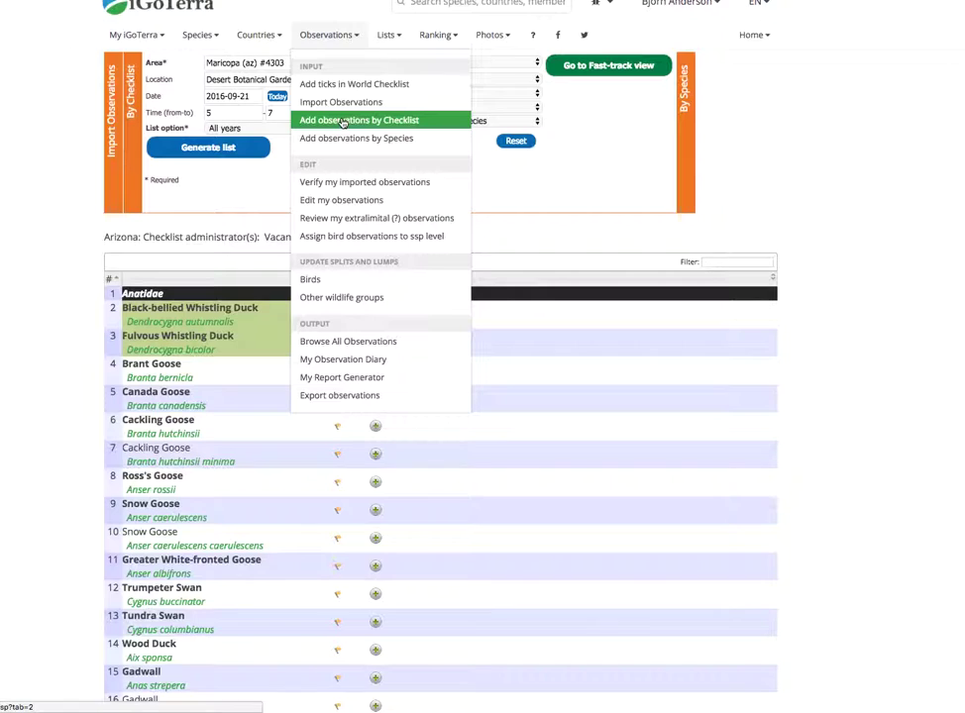
left_click(599, 123)
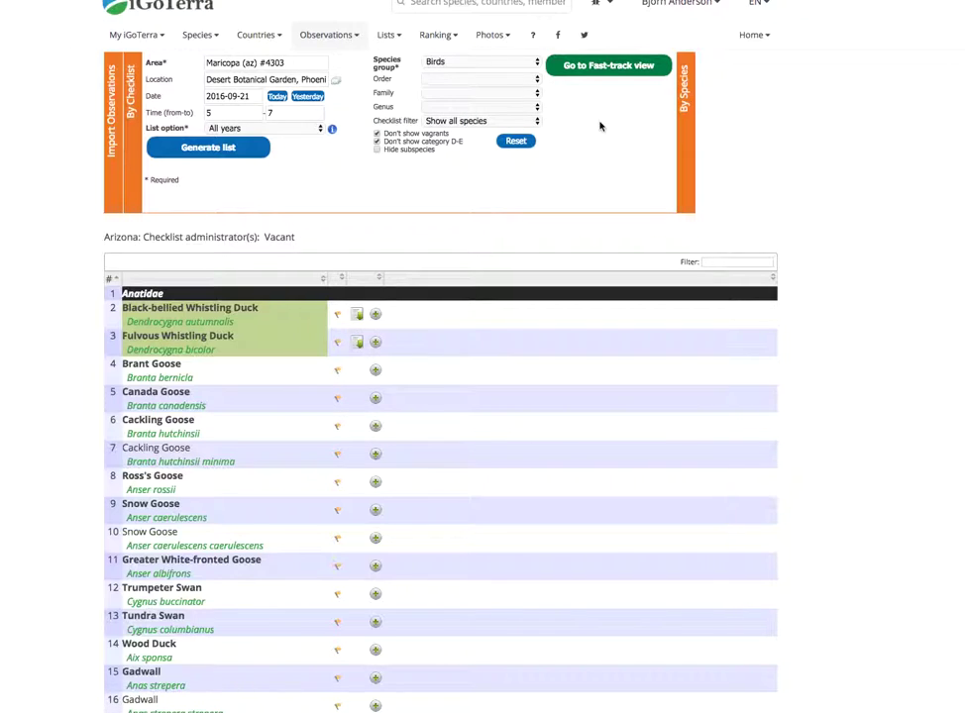